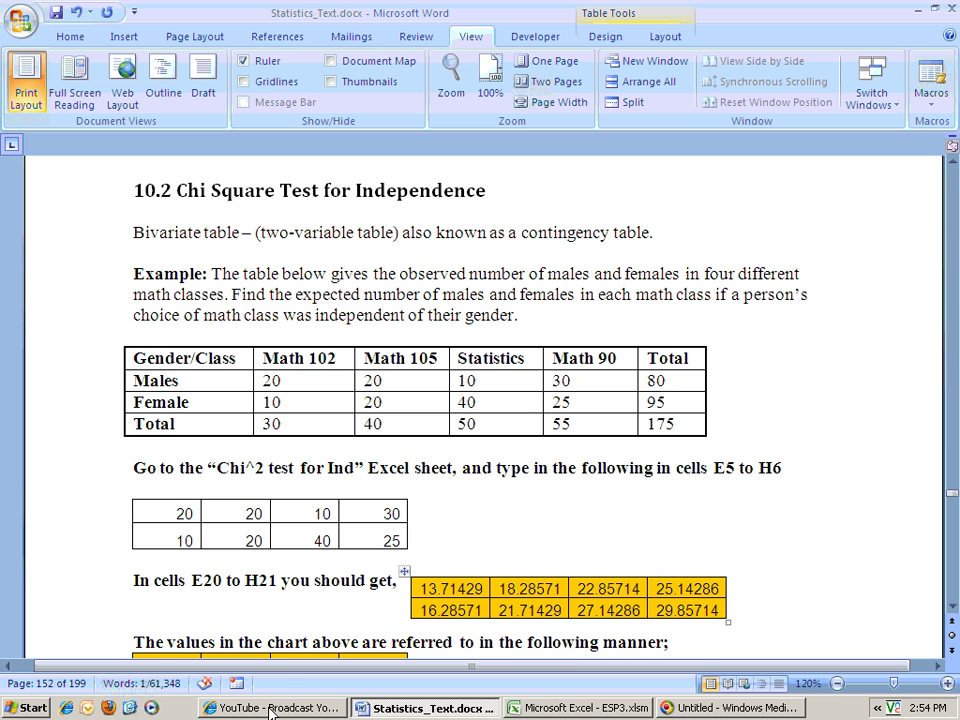
Switch to the ESP3.xlsm workbook in Excel and inspect the expected value formula for Response 1, Group 1.
{"action": "left_click", "coordinate": [525, 703]}
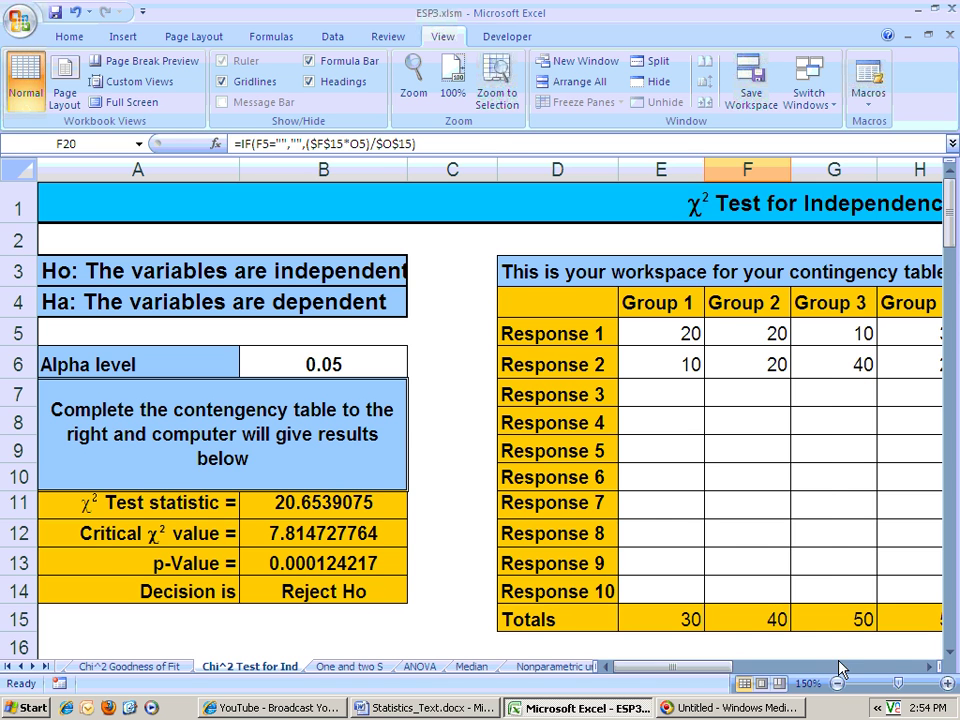
{"action": "left_click", "coordinate": [925, 666]}
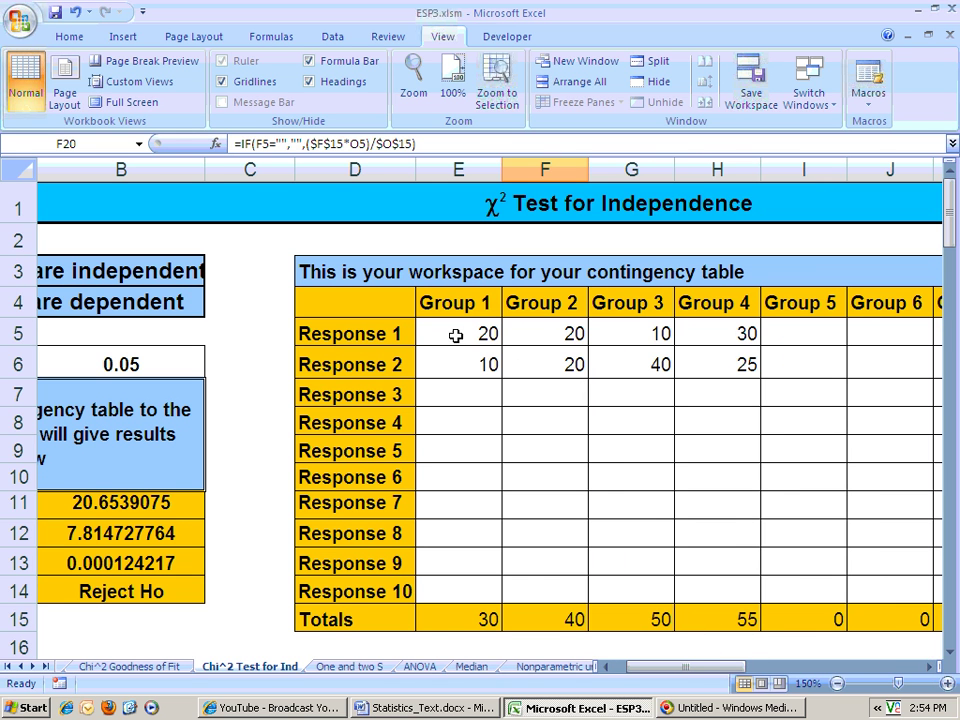
{"action": "left_click_drag", "start_coordinate": [679, 667], "coordinate": [676, 672]}
{"action": "scroll", "coordinate": [673, 638], "scroll_direction": "down", "scroll_amount": 3}
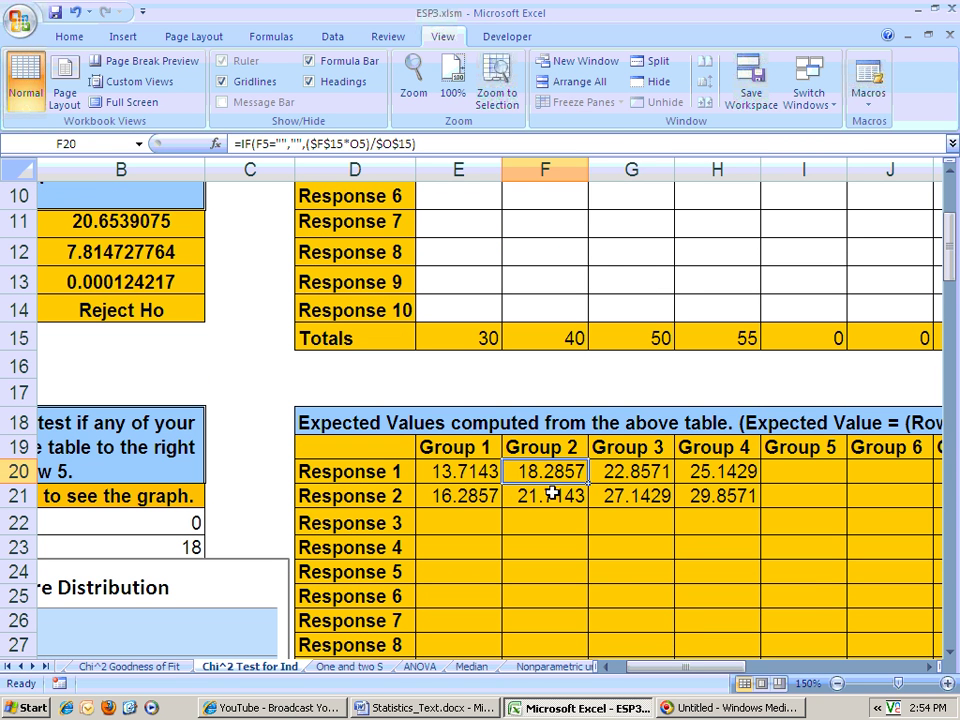
{"action": "left_click", "coordinate": [930, 667]}
{"action": "left_click", "coordinate": [930, 667]}
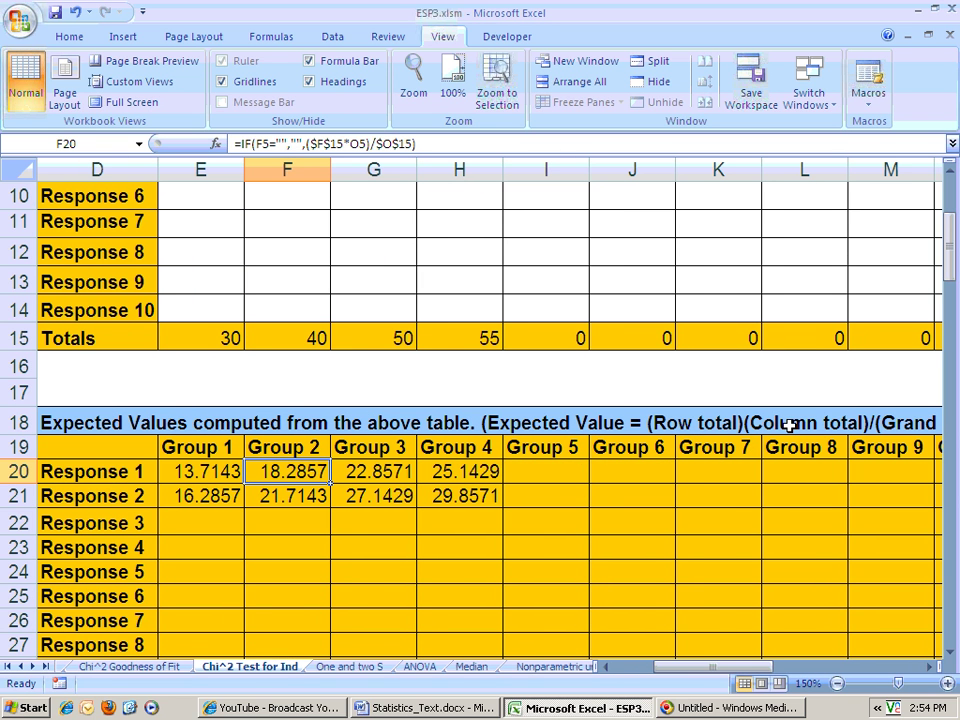
{"action": "left_click", "coordinate": [189, 472]}
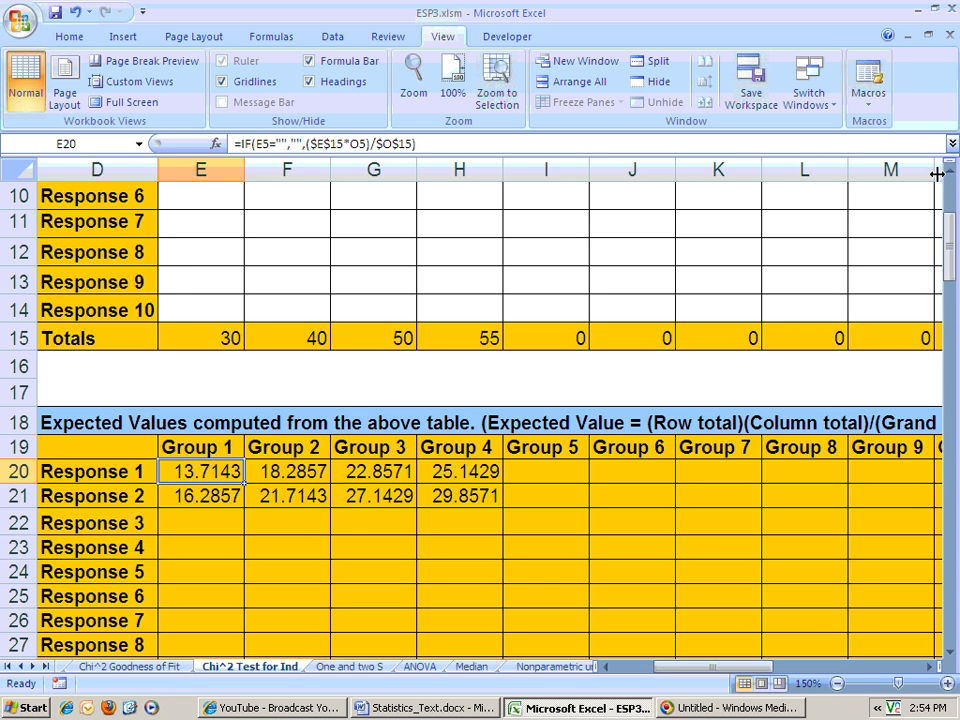
{"action": "scroll", "coordinate": [951, 176], "scroll_direction": "up", "scroll_amount": 6}
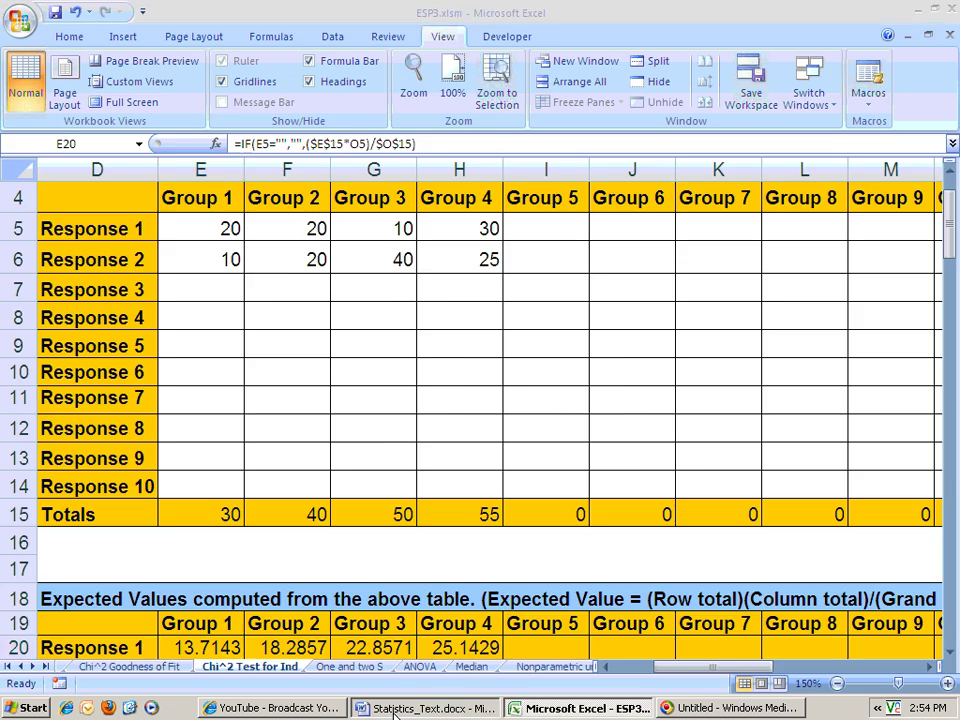
Compare the contingency table with the Word example, and inspect the expected value formula for Response 1, Group 2 in the workbook.
{"action": "left_click", "coordinate": [425, 707]}
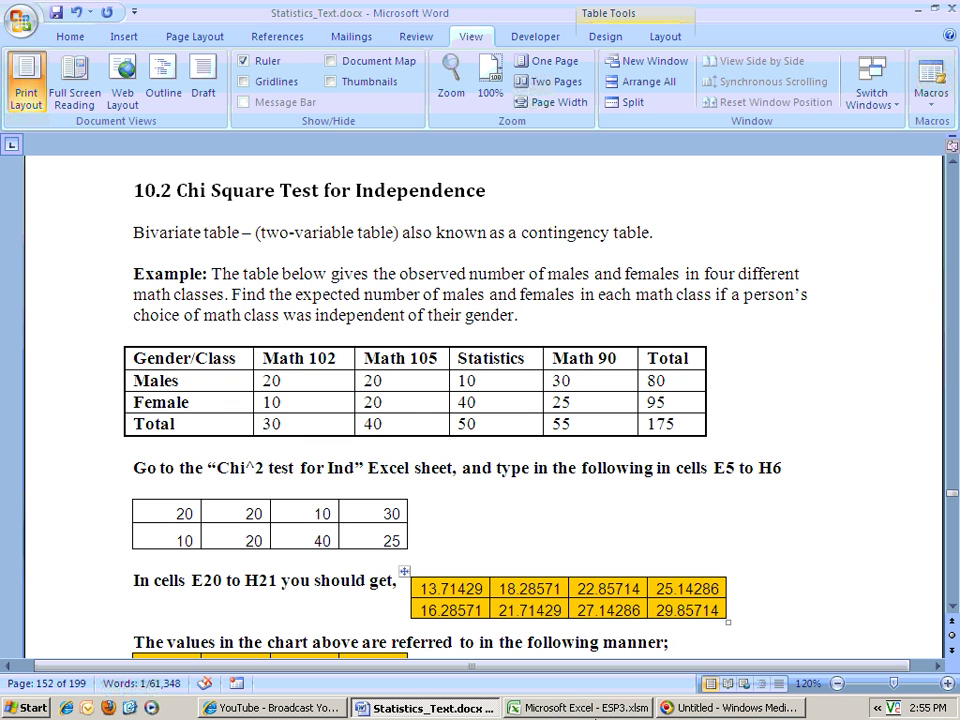
{"action": "left_click", "coordinate": [619, 708]}
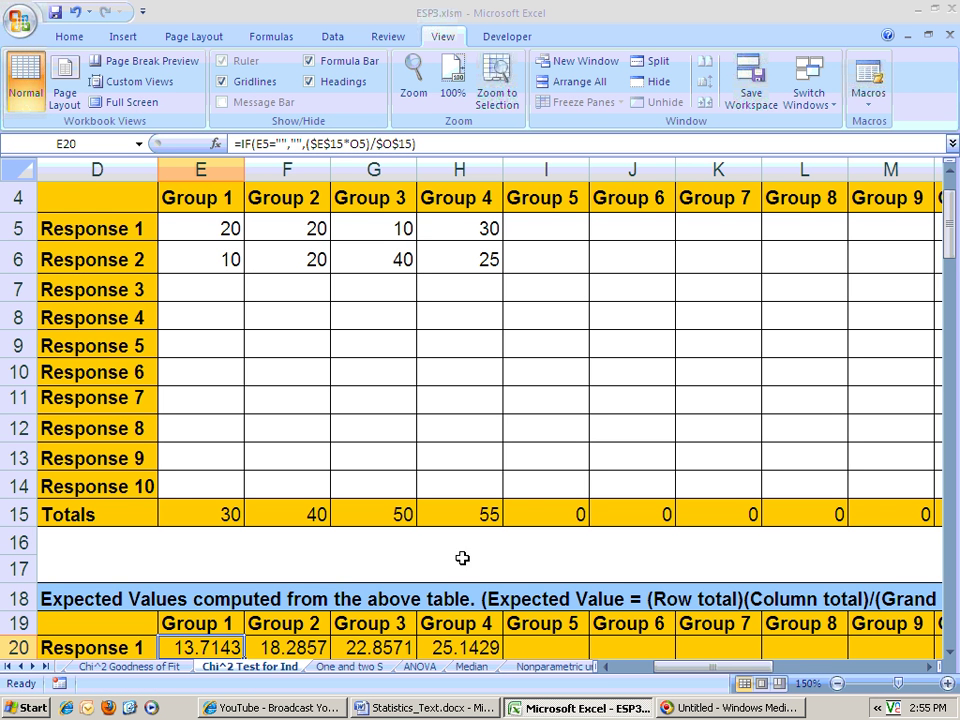
{"action": "left_click", "coordinate": [949, 655]}
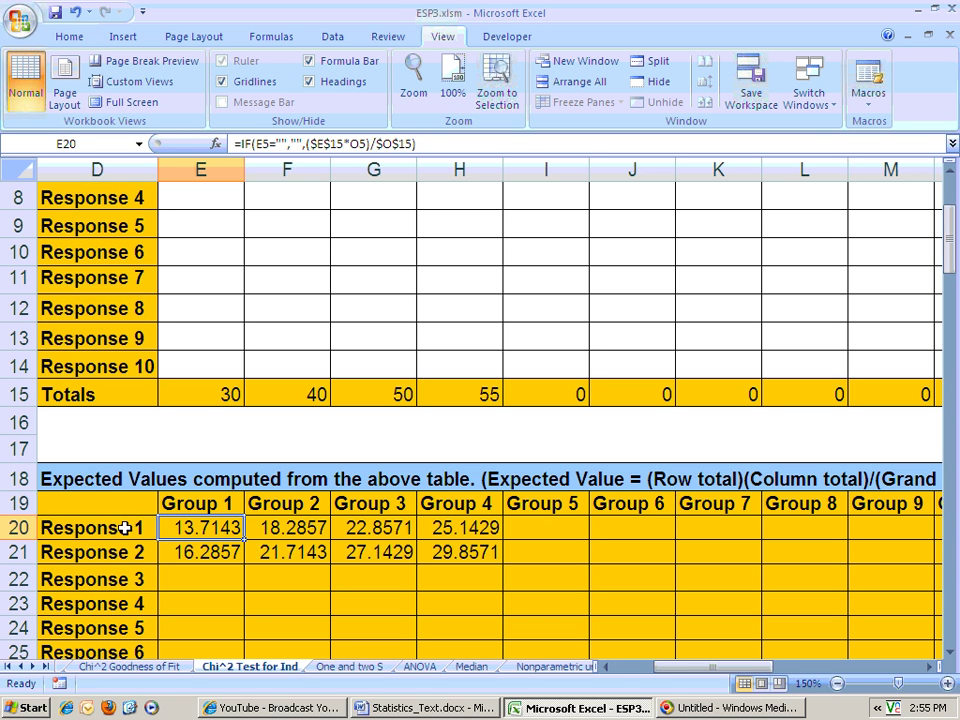
{"action": "left_click", "coordinate": [295, 521]}
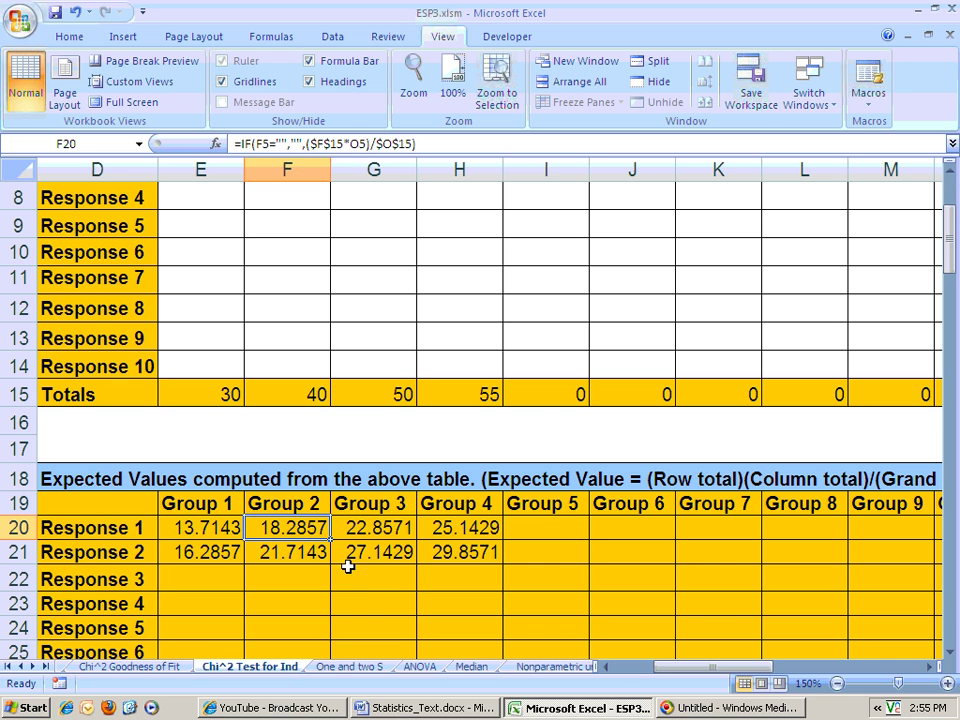
Switch to Statistics_Text.docx in Word and read how the expected values are labelled by row and column.
{"action": "left_click", "coordinate": [430, 707]}
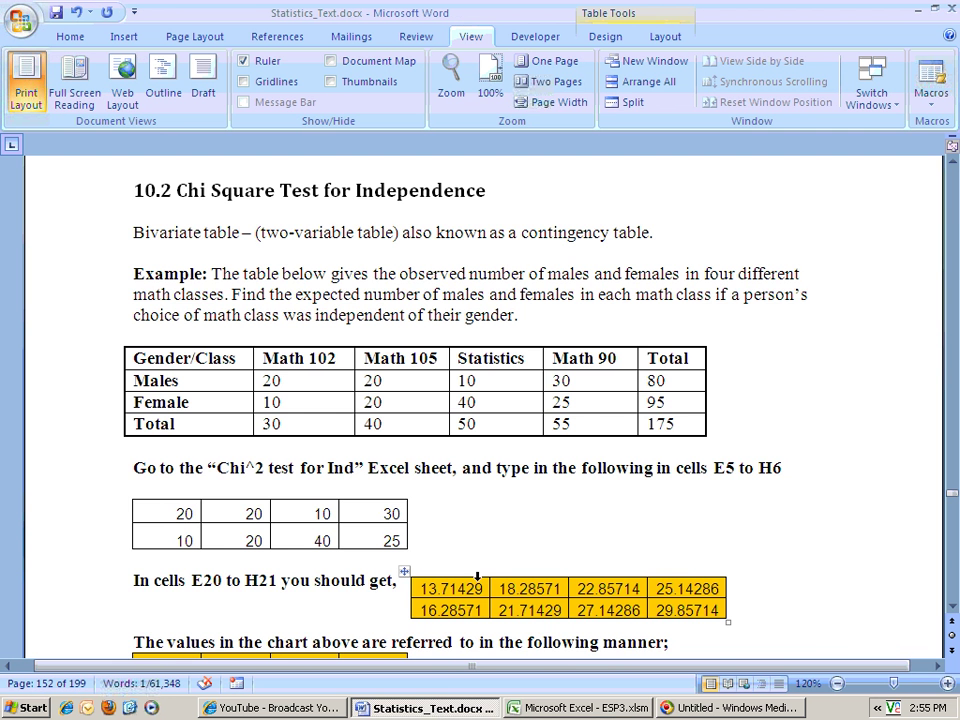
{"action": "scroll", "coordinate": [488, 570], "scroll_direction": "down", "scroll_amount": 1}
{"action": "scroll", "coordinate": [488, 570], "scroll_direction": "down", "scroll_amount": 1}
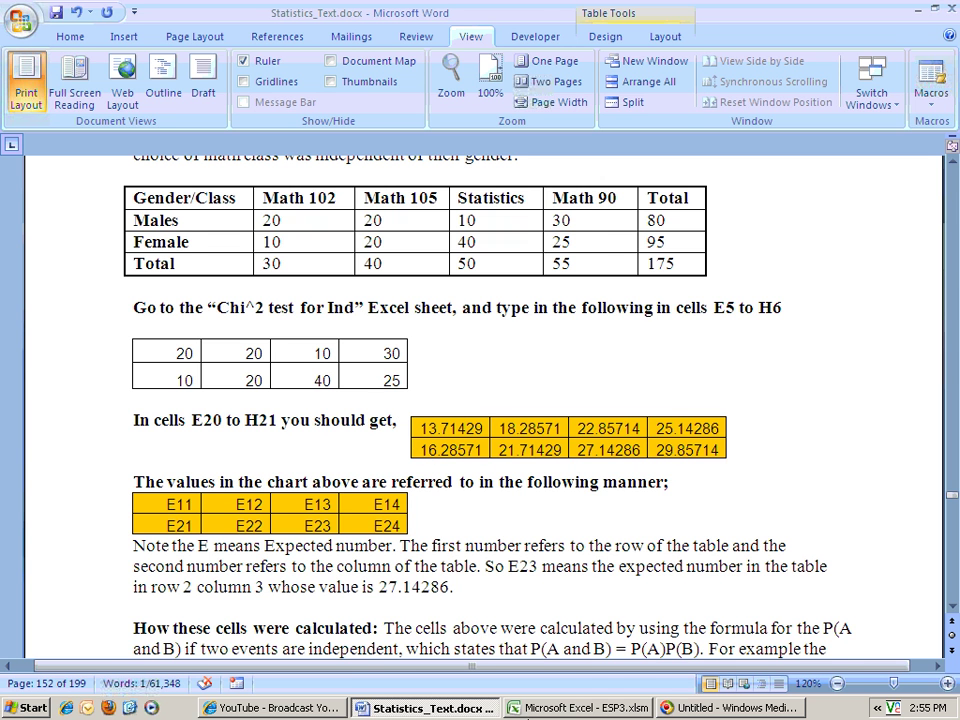
Return to the Excel workbook and examine the observed, expected values and squared deviations tables.
{"action": "key", "text": "alt+Tab"}
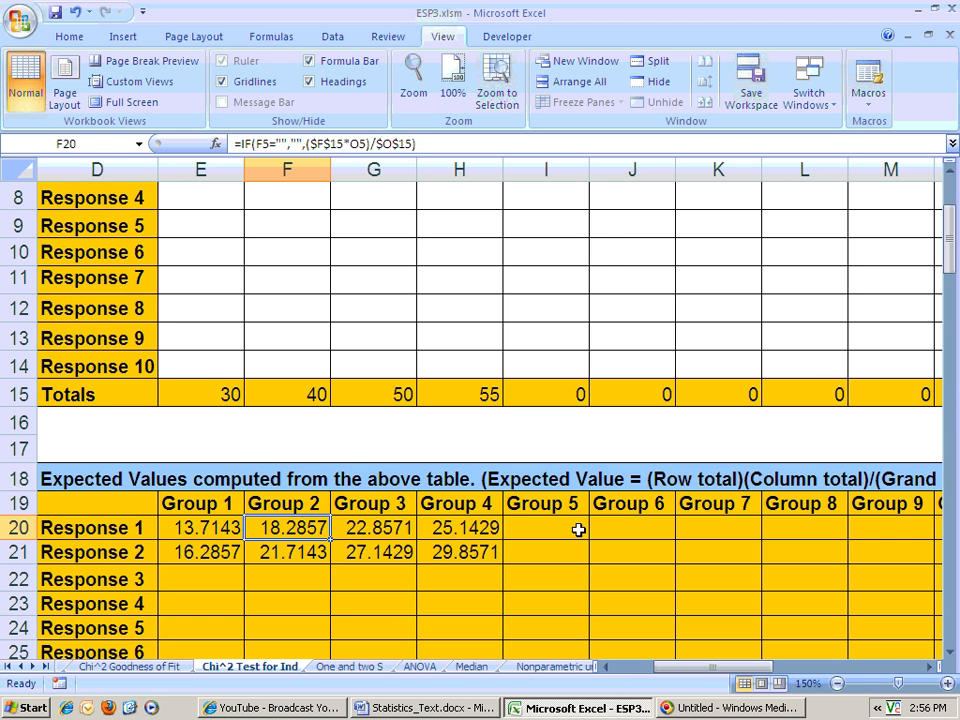
{"action": "scroll", "coordinate": [578, 530], "scroll_direction": "down", "scroll_amount": 1}
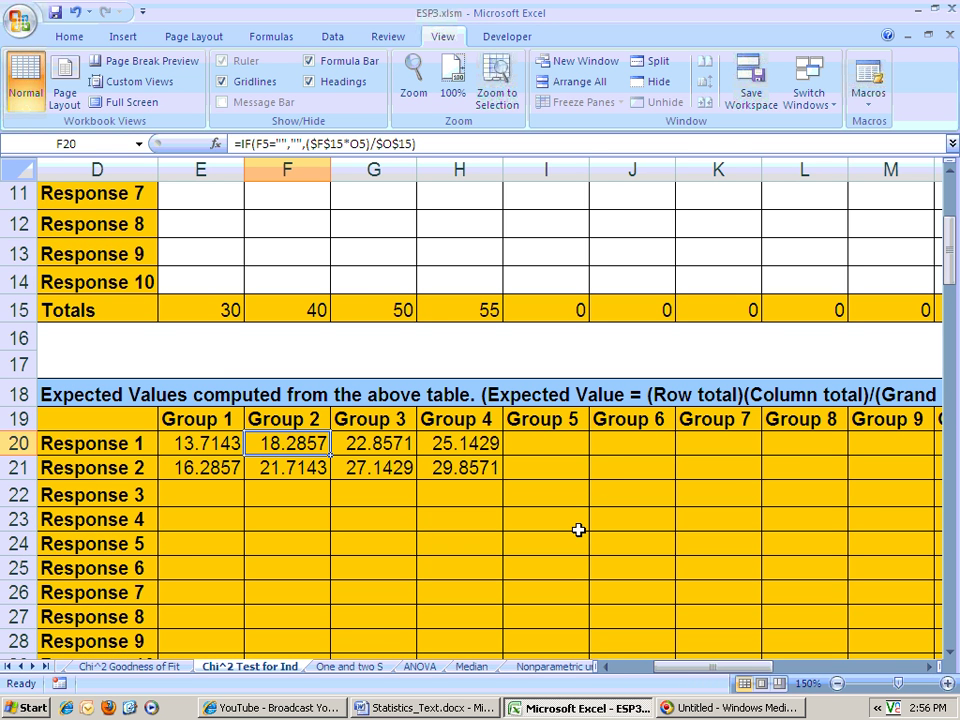
{"action": "scroll", "coordinate": [549, 441], "scroll_direction": "up", "scroll_amount": 1}
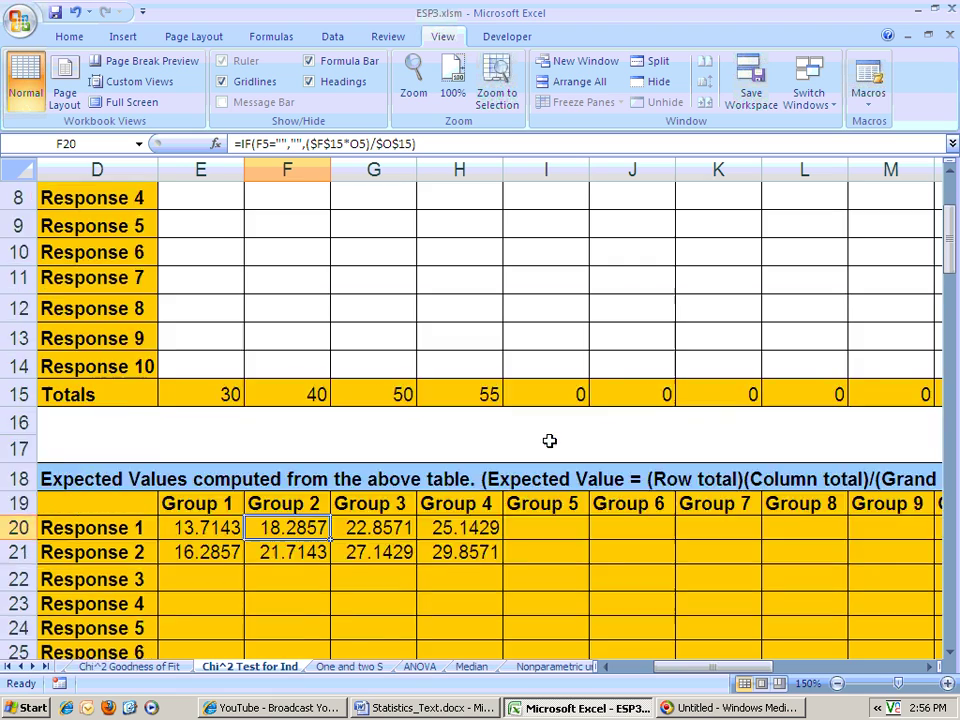
{"action": "scroll", "coordinate": [549, 441], "scroll_direction": "up", "scroll_amount": 3}
{"action": "scroll", "coordinate": [535, 497], "scroll_direction": "down", "scroll_amount": 1}
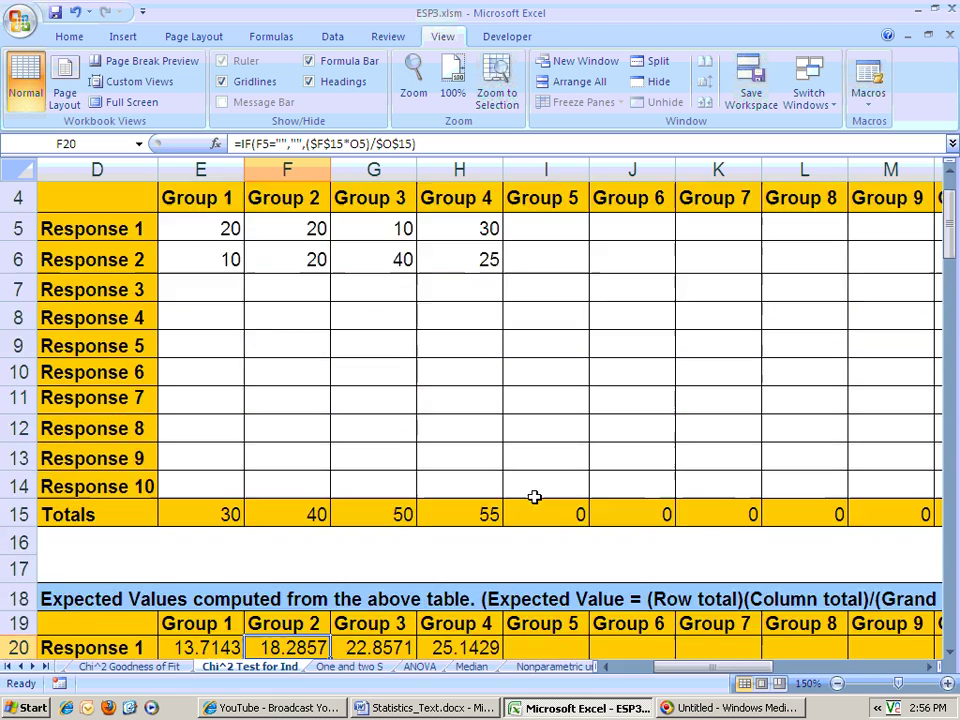
{"action": "scroll", "coordinate": [535, 497], "scroll_direction": "down", "scroll_amount": 6}
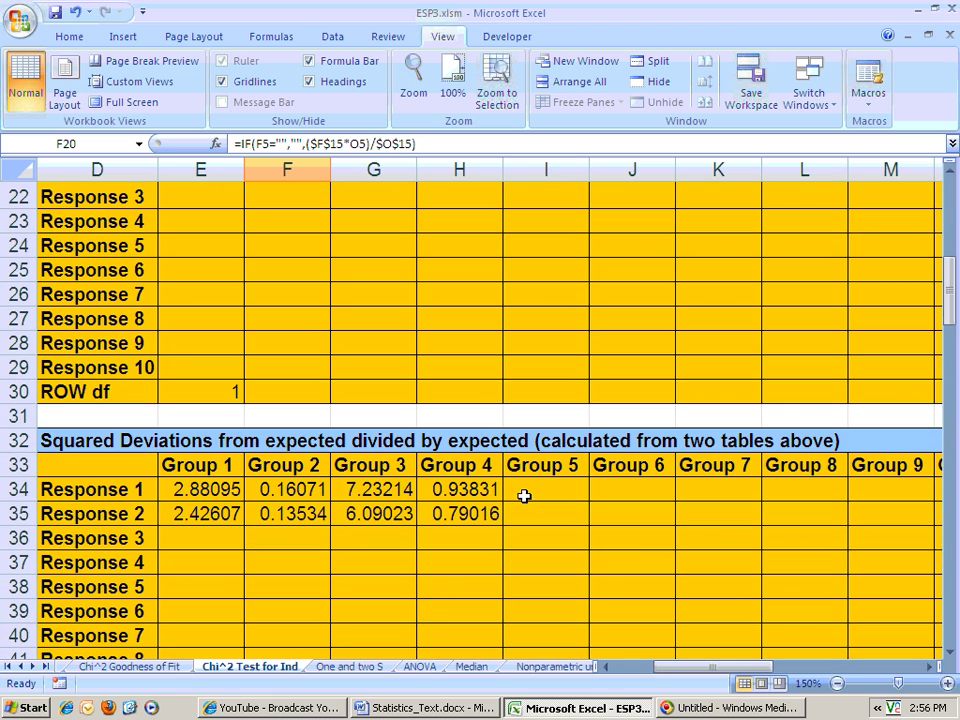
{"action": "scroll", "coordinate": [330, 463], "scroll_direction": "up", "scroll_amount": 3}
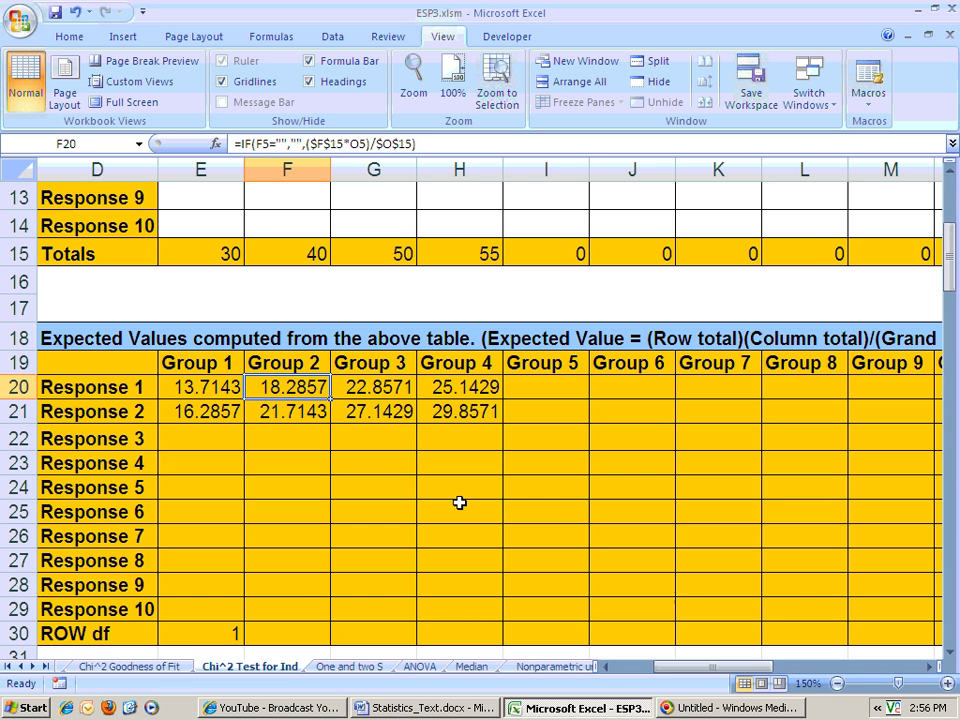
{"action": "scroll", "coordinate": [459, 502], "scroll_direction": "down", "scroll_amount": 5}
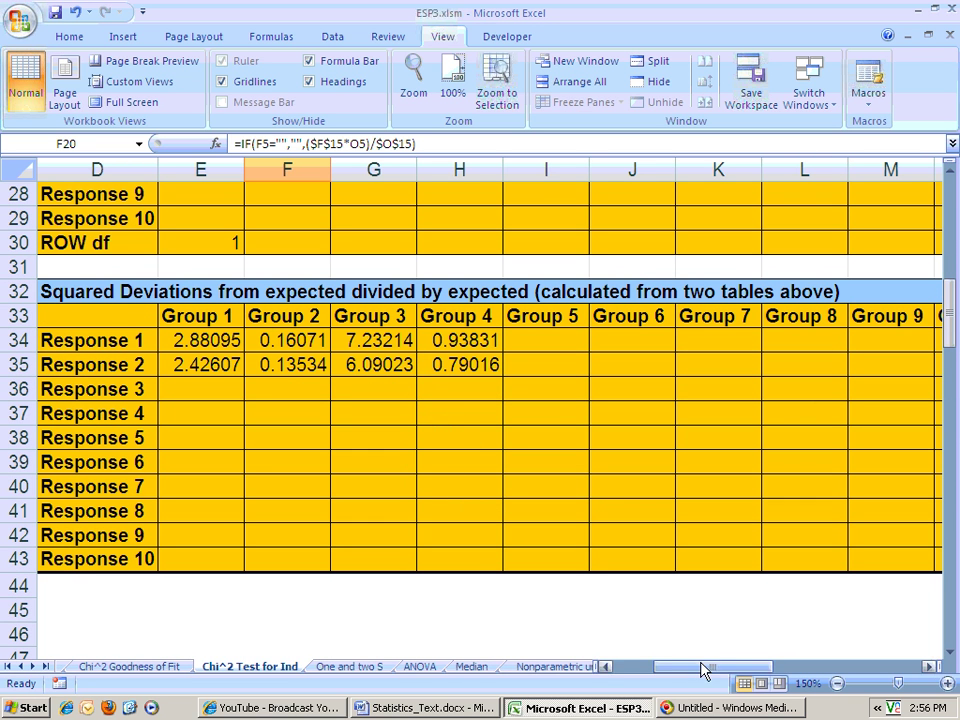
Inspect the formulas behind the chi-square test statistic and the critical chi-square value.
{"action": "left_click_drag", "start_coordinate": [705, 670], "coordinate": [654, 669]}
{"action": "scroll", "coordinate": [579, 626], "scroll_direction": "up", "scroll_amount": 5}
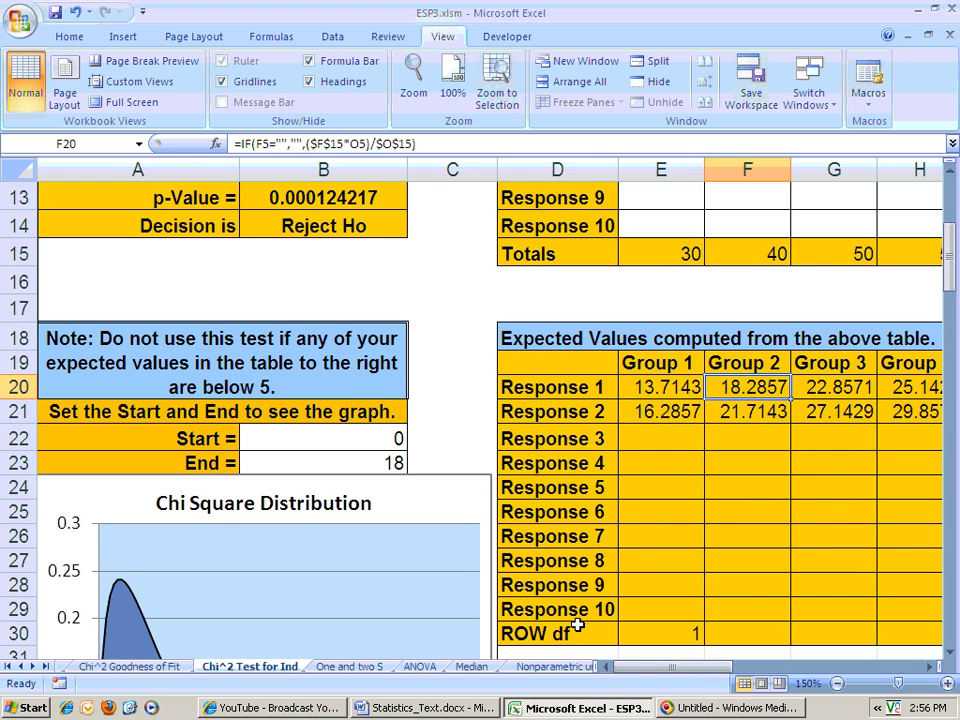
{"action": "scroll", "coordinate": [575, 615], "scroll_direction": "up", "scroll_amount": 3}
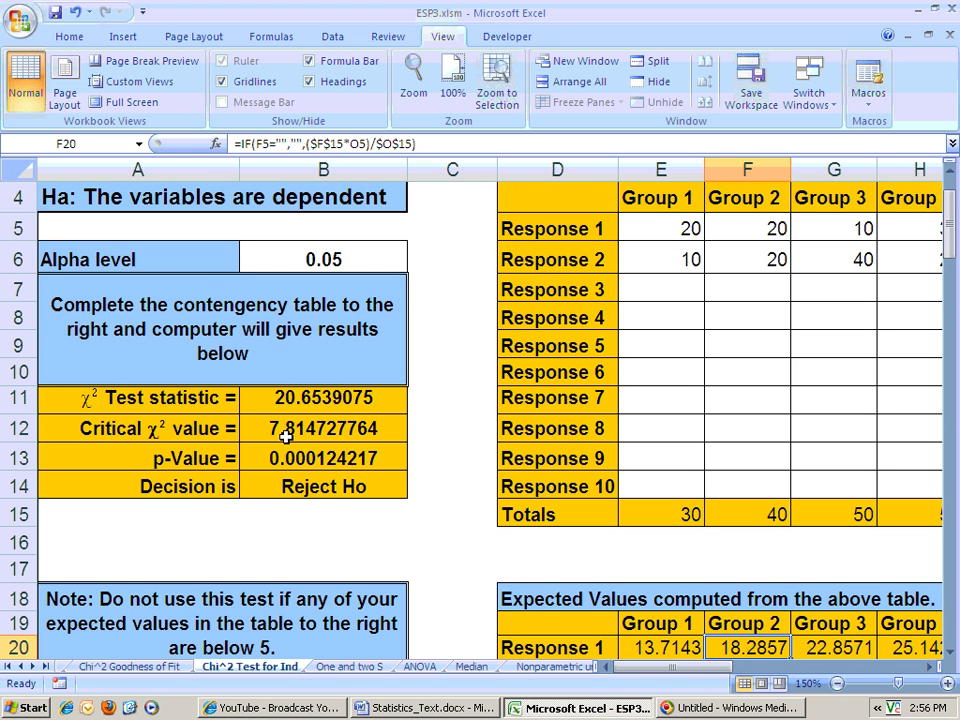
{"action": "left_click", "coordinate": [294, 397]}
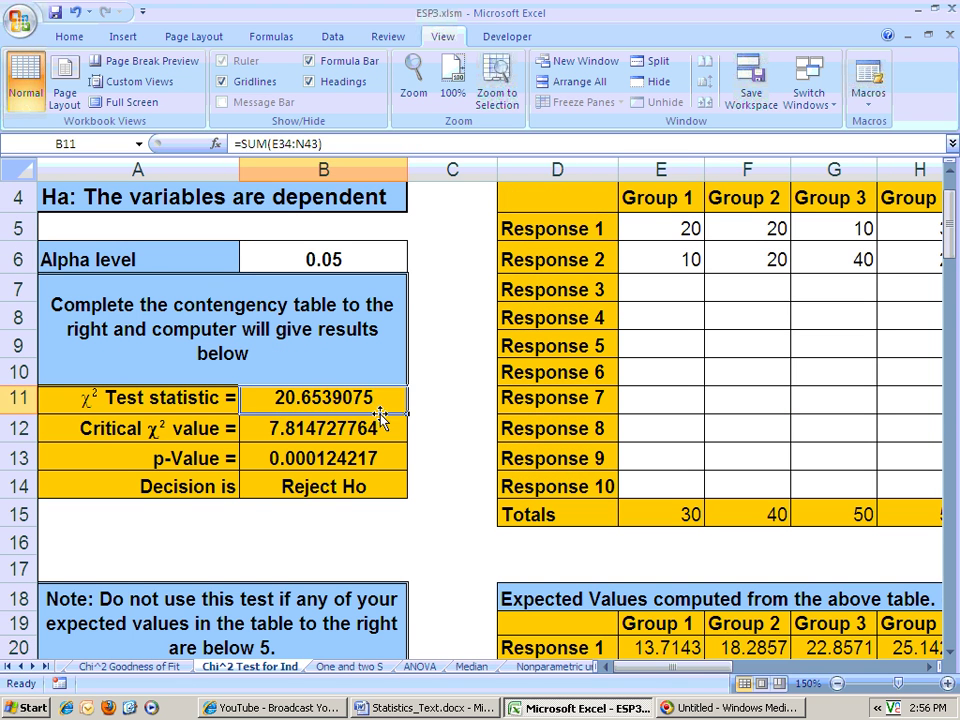
{"action": "left_click", "coordinate": [321, 428]}
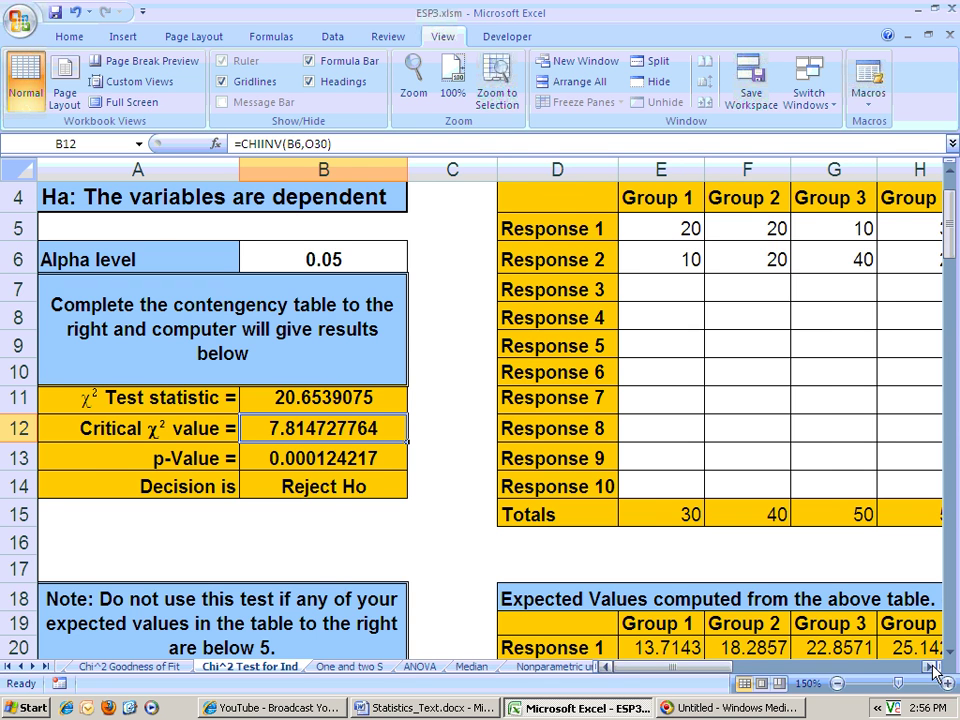
{"action": "scroll", "coordinate": [705, 508], "scroll_direction": "right", "scroll_amount": 1}
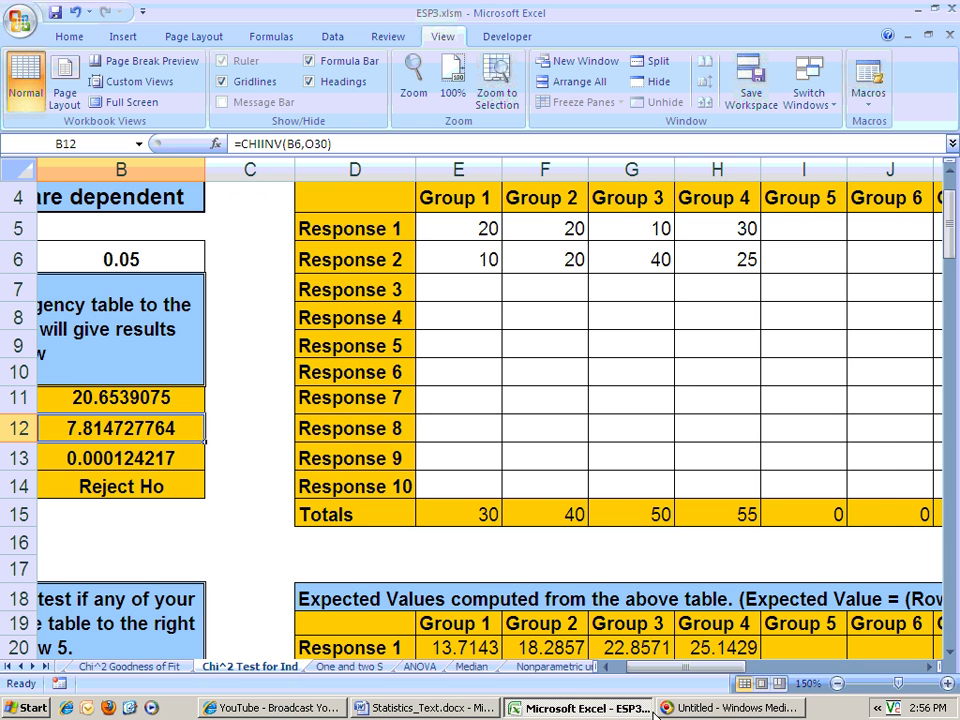
{"action": "left_click_drag", "start_coordinate": [665, 666], "coordinate": [618, 667]}
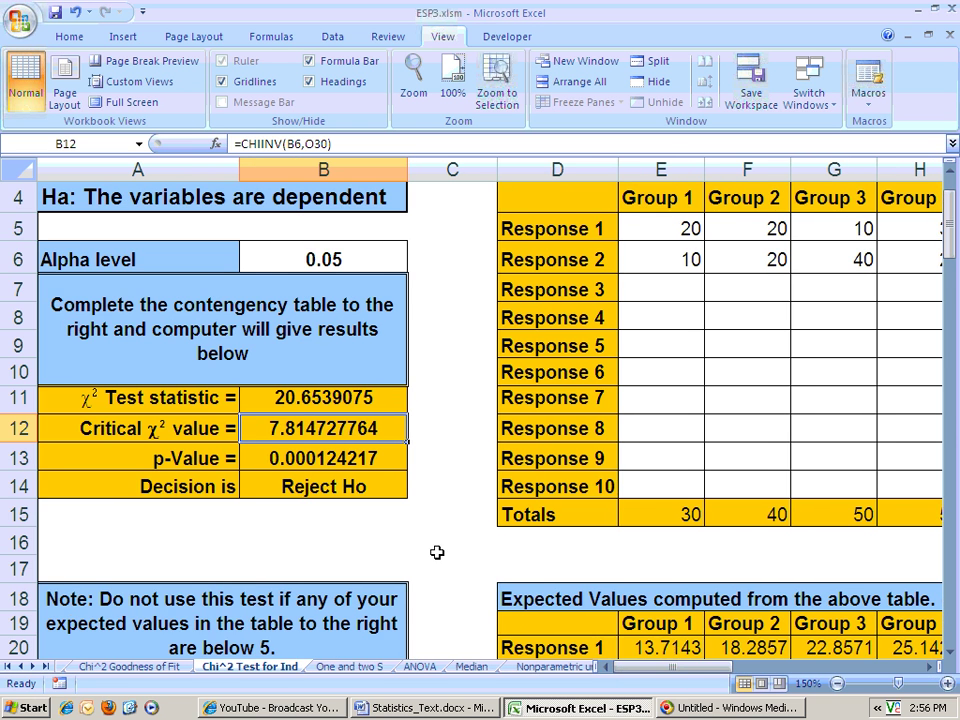
Examine the Chi Square Distribution graph's rejection region against the test statistic and critical value.
{"action": "scroll", "coordinate": [437, 552], "scroll_direction": "down", "scroll_amount": 5}
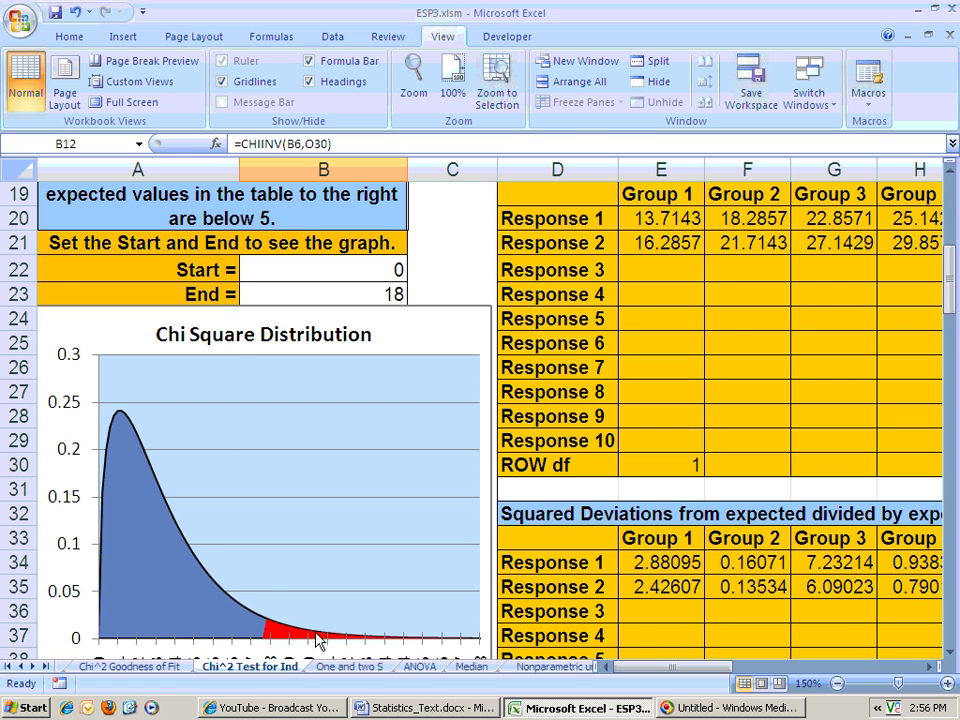
{"action": "scroll", "coordinate": [270, 568], "scroll_direction": "up", "scroll_amount": 1}
{"action": "scroll", "coordinate": [270, 568], "scroll_direction": "up", "scroll_amount": 2}
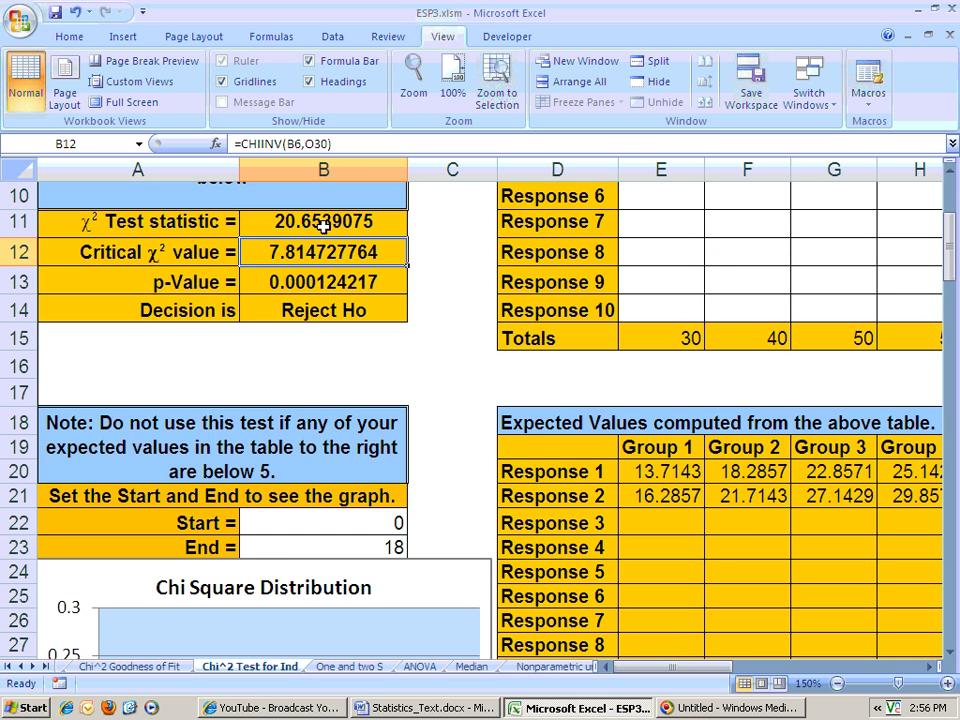
{"action": "scroll", "coordinate": [323, 420], "scroll_direction": "down", "scroll_amount": 2}
{"action": "scroll", "coordinate": [323, 420], "scroll_direction": "down", "scroll_amount": 3}
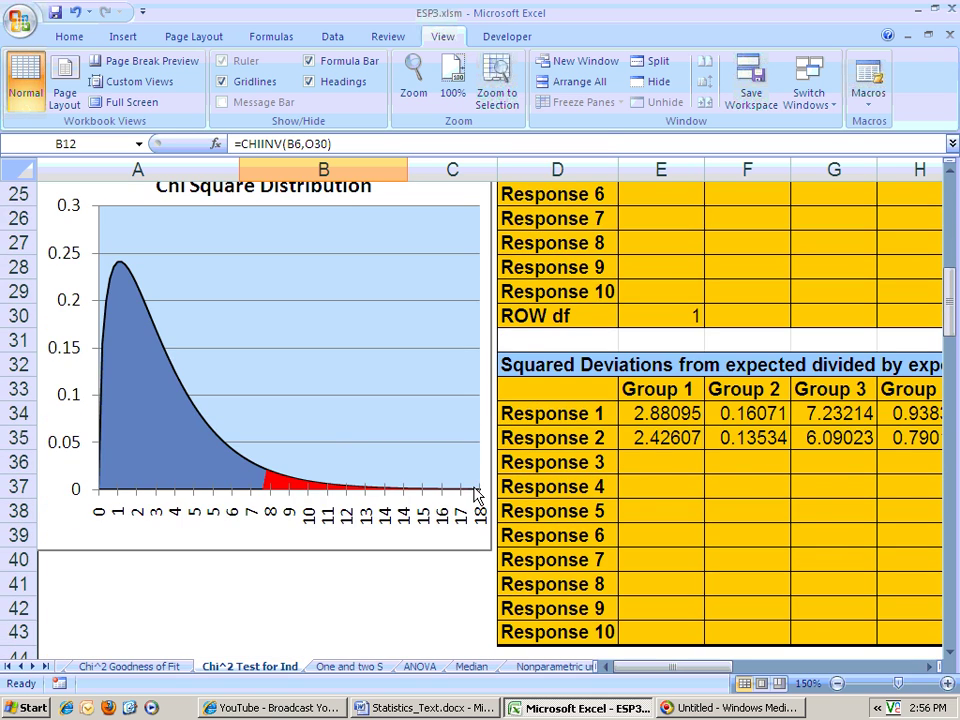
{"action": "scroll", "coordinate": [364, 478], "scroll_direction": "up", "scroll_amount": 3}
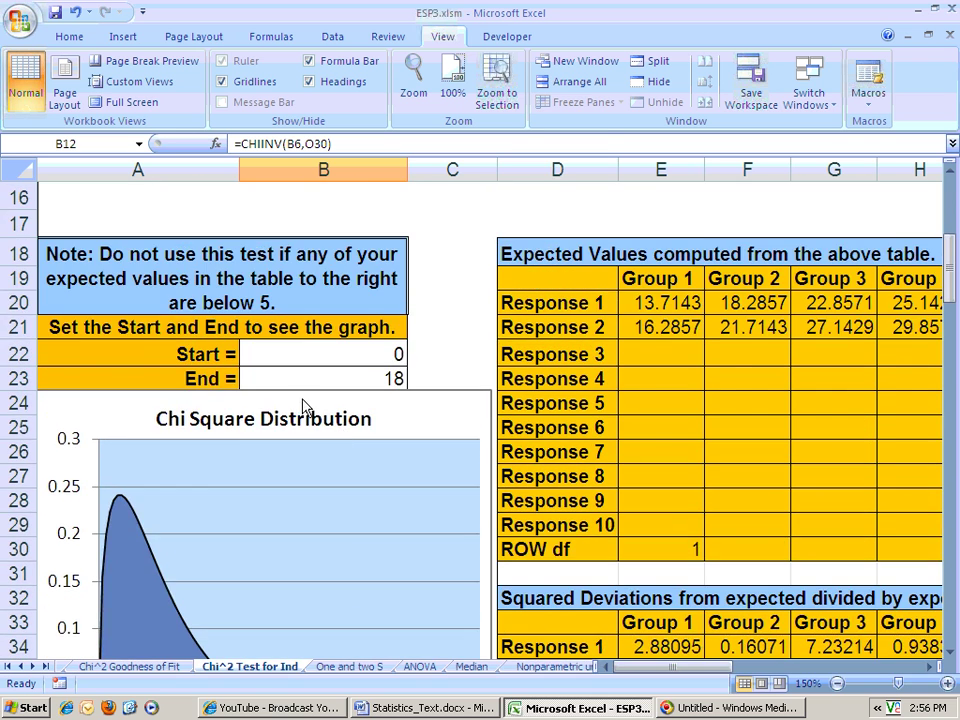
{"action": "scroll", "coordinate": [302, 401], "scroll_direction": "up", "scroll_amount": 1}
{"action": "scroll", "coordinate": [300, 395], "scroll_direction": "up", "scroll_amount": 2}
{"action": "scroll", "coordinate": [317, 390], "scroll_direction": "up", "scroll_amount": 1}
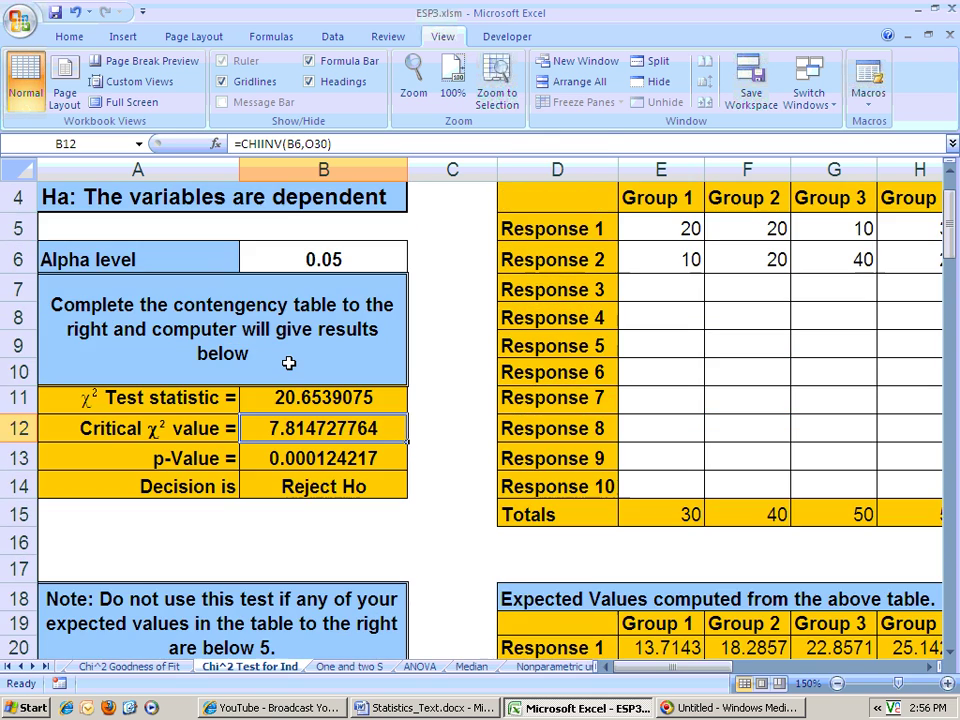
{"action": "scroll", "coordinate": [295, 365], "scroll_direction": "down", "scroll_amount": 1}
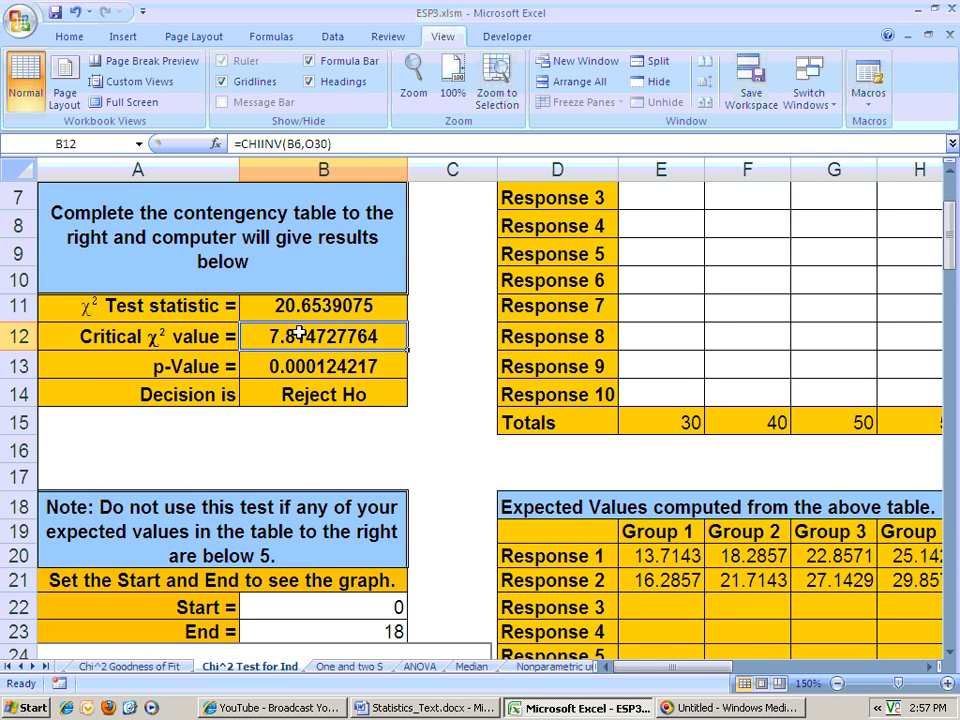
Set the alpha level of the independence test to 0.001 and review the recalculated results.
{"action": "scroll", "coordinate": [253, 282], "scroll_direction": "up", "scroll_amount": 2}
{"action": "left_click", "coordinate": [340, 362]}
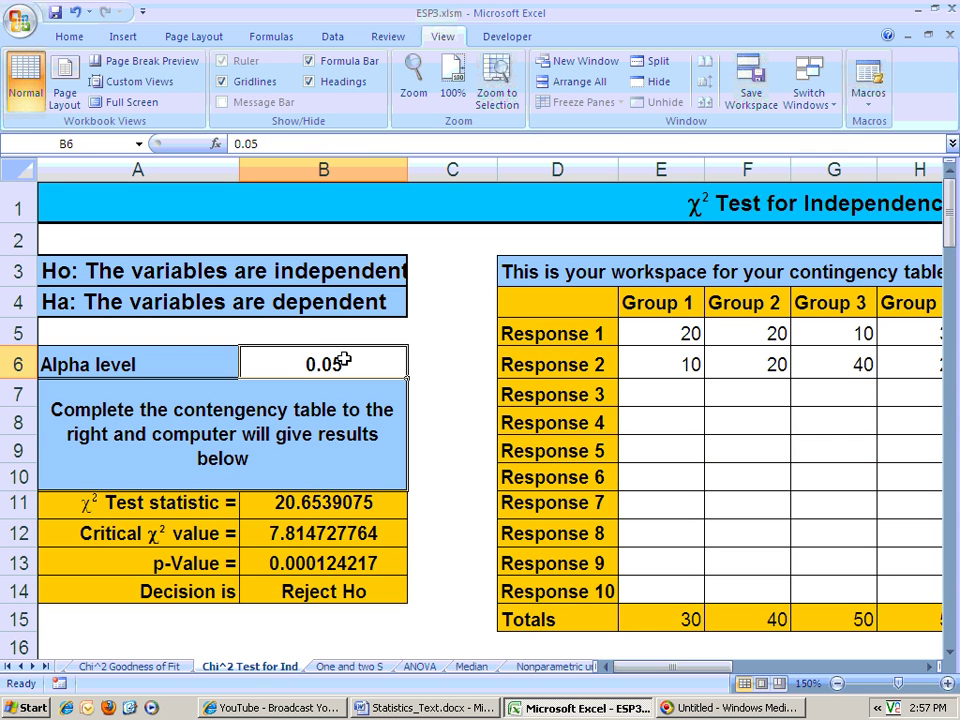
{"action": "type", "text": ".001"}
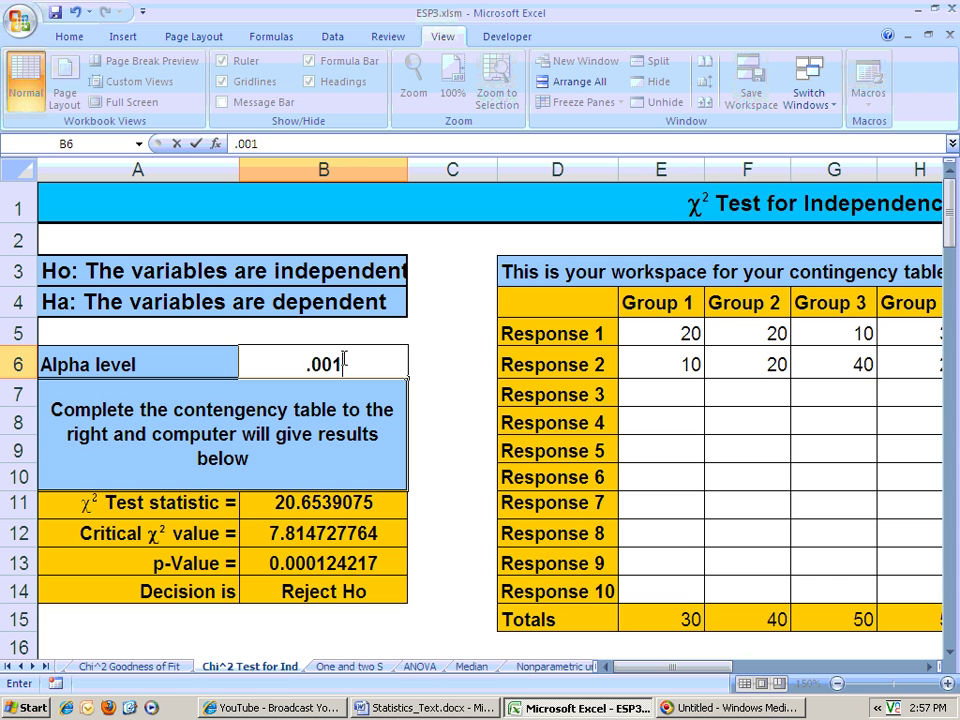
{"action": "key", "text": "Return"}
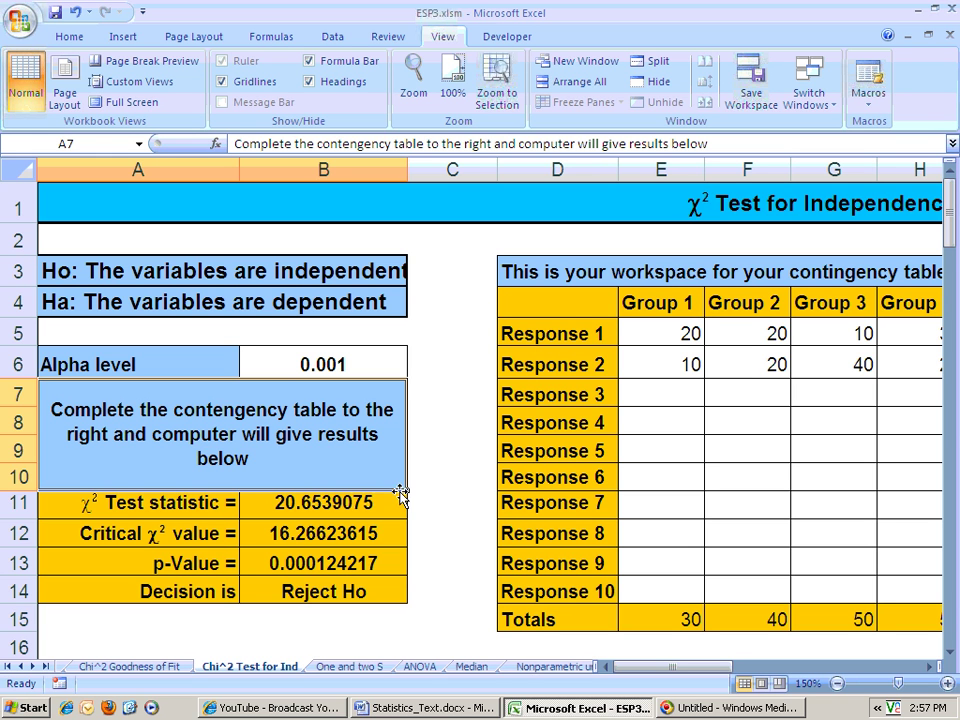
{"action": "scroll", "coordinate": [422, 551], "scroll_direction": "down", "scroll_amount": 1}
{"action": "scroll", "coordinate": [422, 551], "scroll_direction": "down", "scroll_amount": 1}
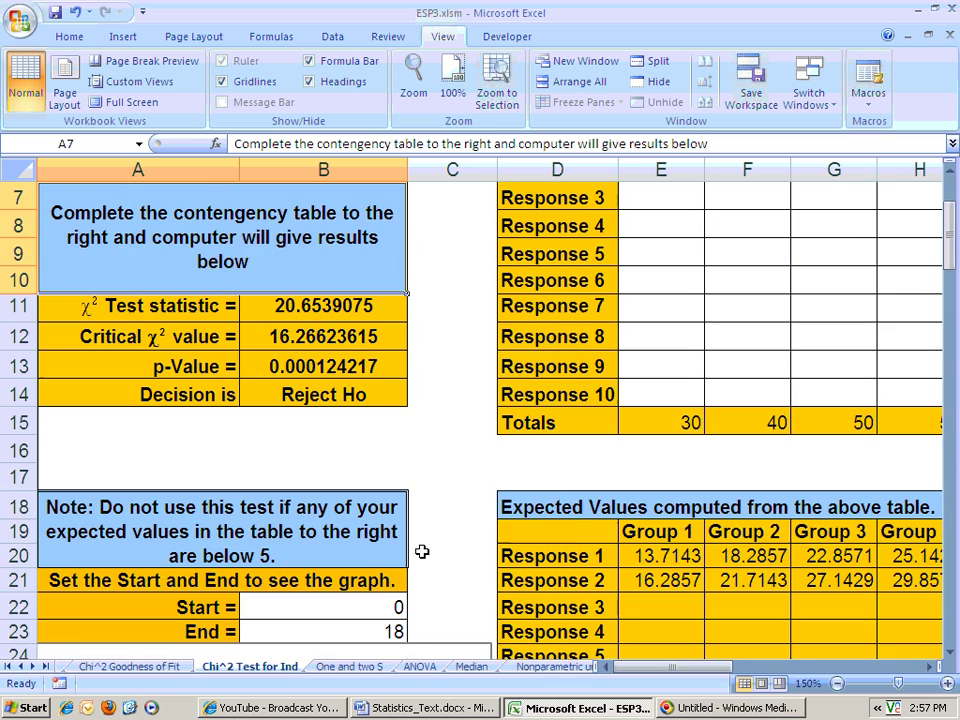
Compare the Chi Square Distribution graph and its Start and End range with the test statistic and critical value.
{"action": "scroll", "coordinate": [422, 551], "scroll_direction": "down", "scroll_amount": 1}
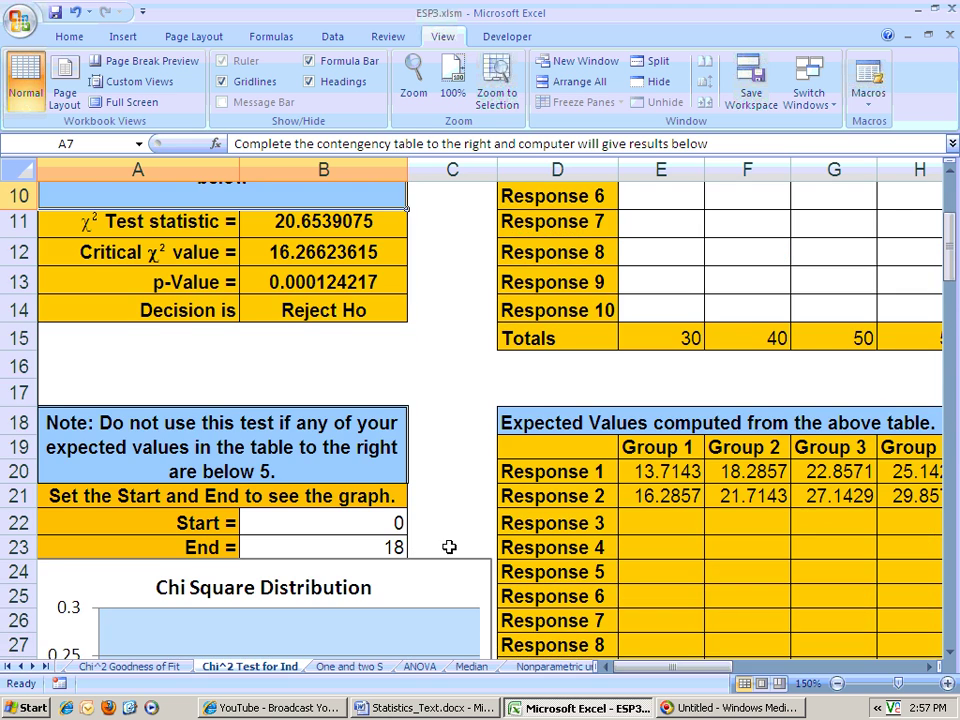
{"action": "scroll", "coordinate": [450, 548], "scroll_direction": "down", "scroll_amount": 3}
{"action": "scroll", "coordinate": [448, 553], "scroll_direction": "down", "scroll_amount": 1}
{"action": "scroll", "coordinate": [446, 553], "scroll_direction": "up", "scroll_amount": 1}
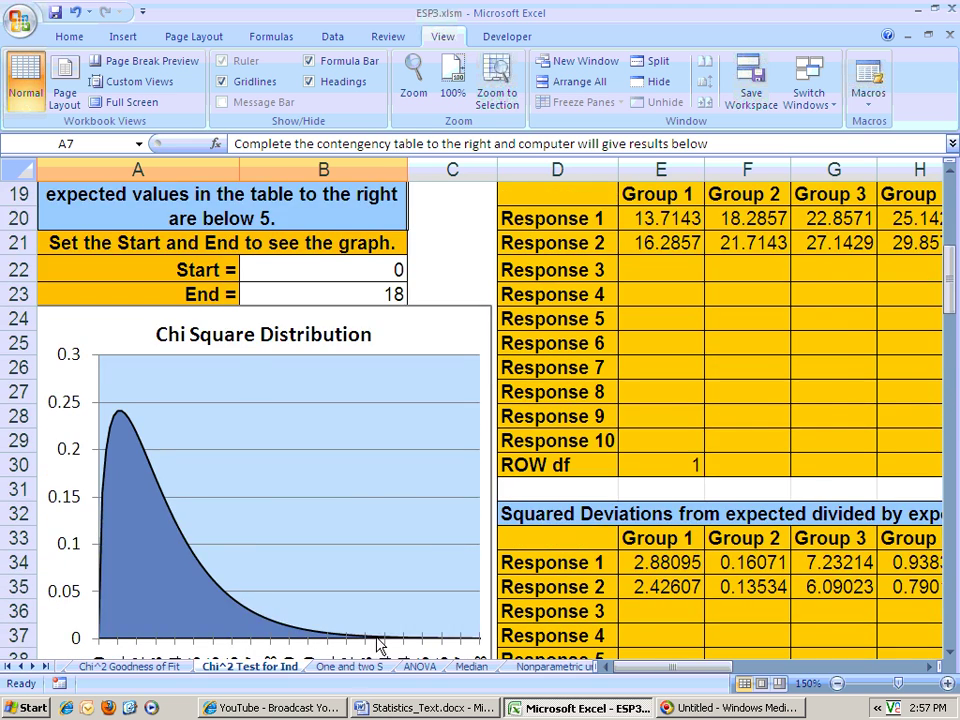
{"action": "scroll", "coordinate": [381, 609], "scroll_direction": "up", "scroll_amount": 5}
{"action": "scroll", "coordinate": [332, 343], "scroll_direction": "down", "scroll_amount": 2}
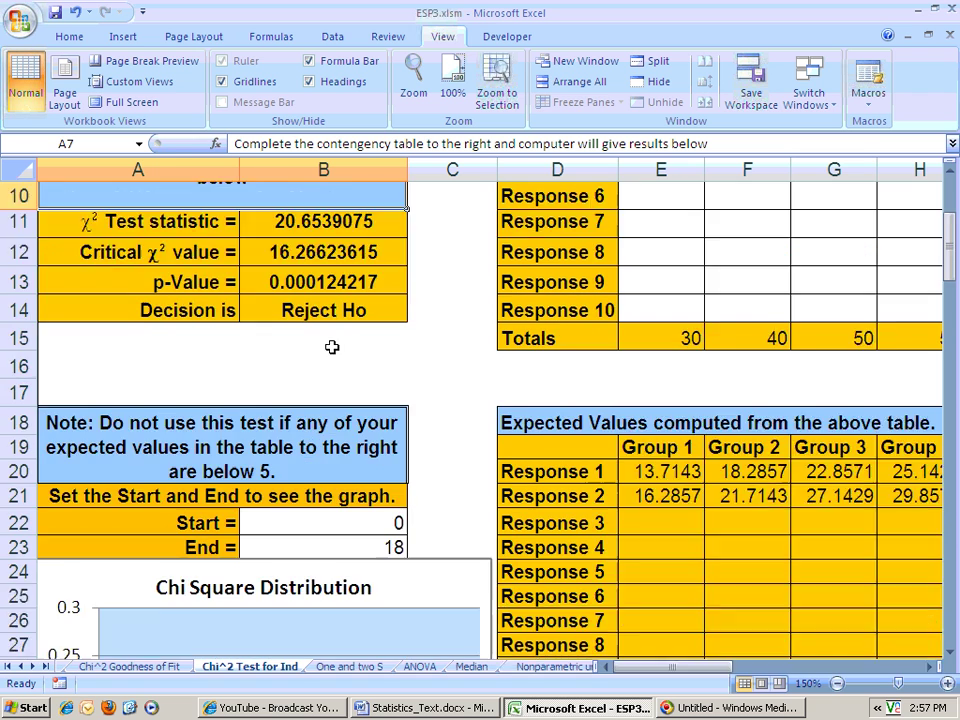
{"action": "scroll", "coordinate": [331, 341], "scroll_direction": "up", "scroll_amount": 1}
{"action": "scroll", "coordinate": [331, 341], "scroll_direction": "down", "scroll_amount": 3}
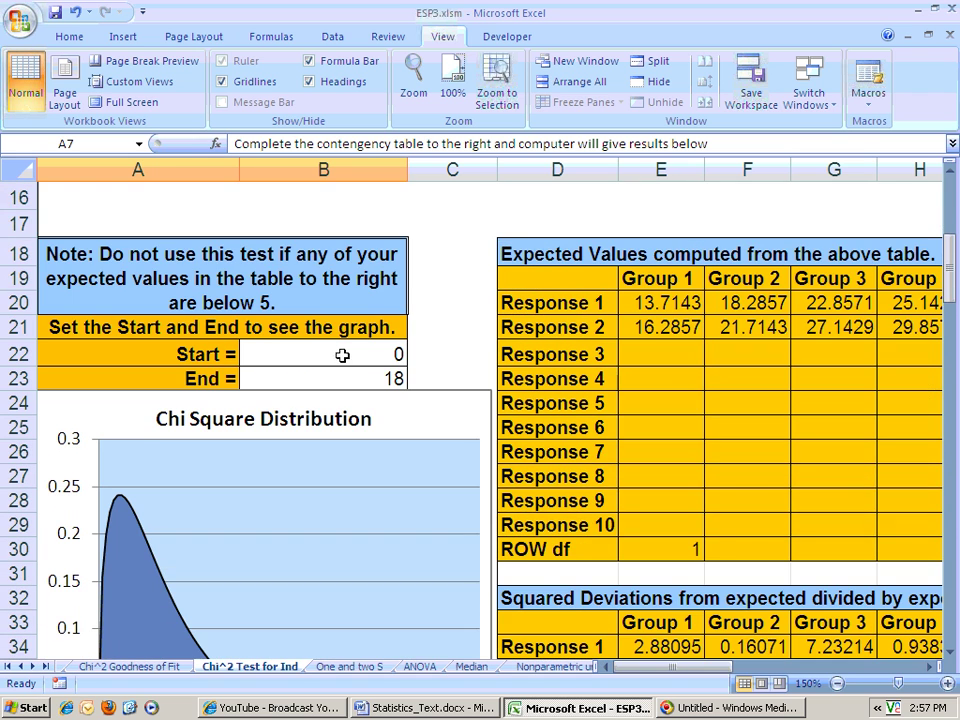
{"action": "scroll", "coordinate": [354, 358], "scroll_direction": "down", "scroll_amount": 2}
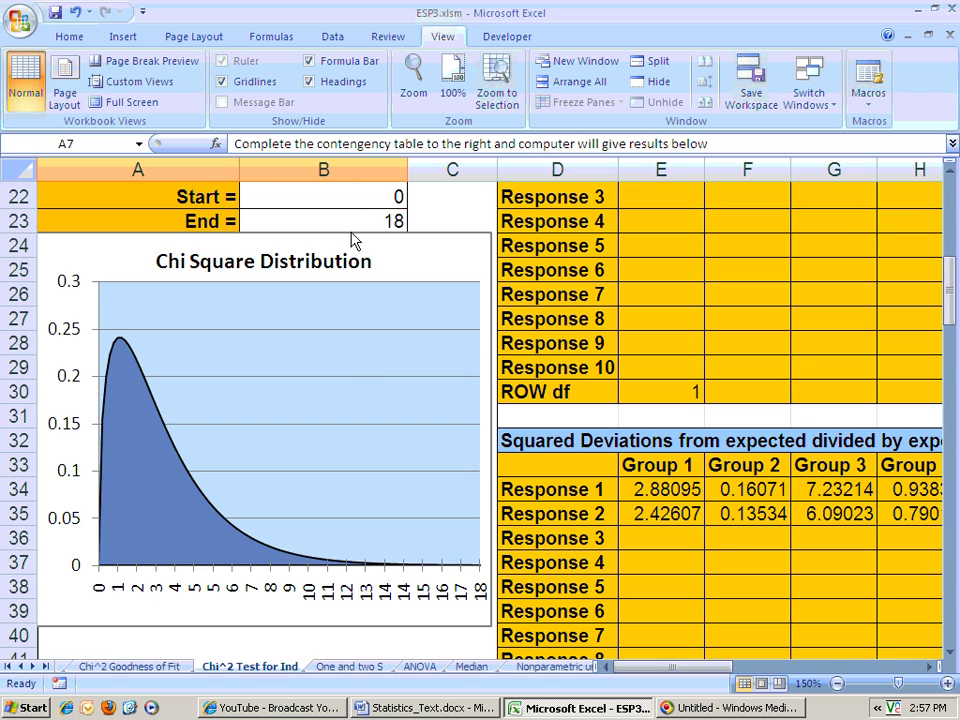
Set the independence test graph's Start to 14 and End to 21, and review the rejection region against the test results.
{"action": "left_click", "coordinate": [346, 195]}
{"action": "type", "text": "1"}
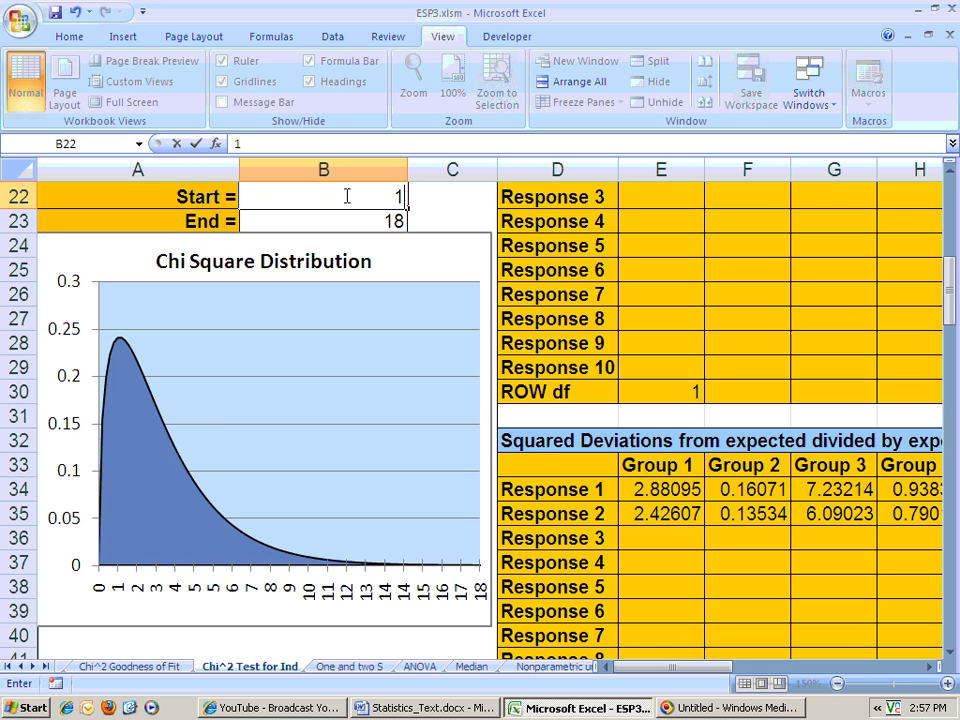
{"action": "type", "text": "4"}
{"action": "key", "text": "Return"}
{"action": "type", "text": "21"}
{"action": "key", "text": "Return"}
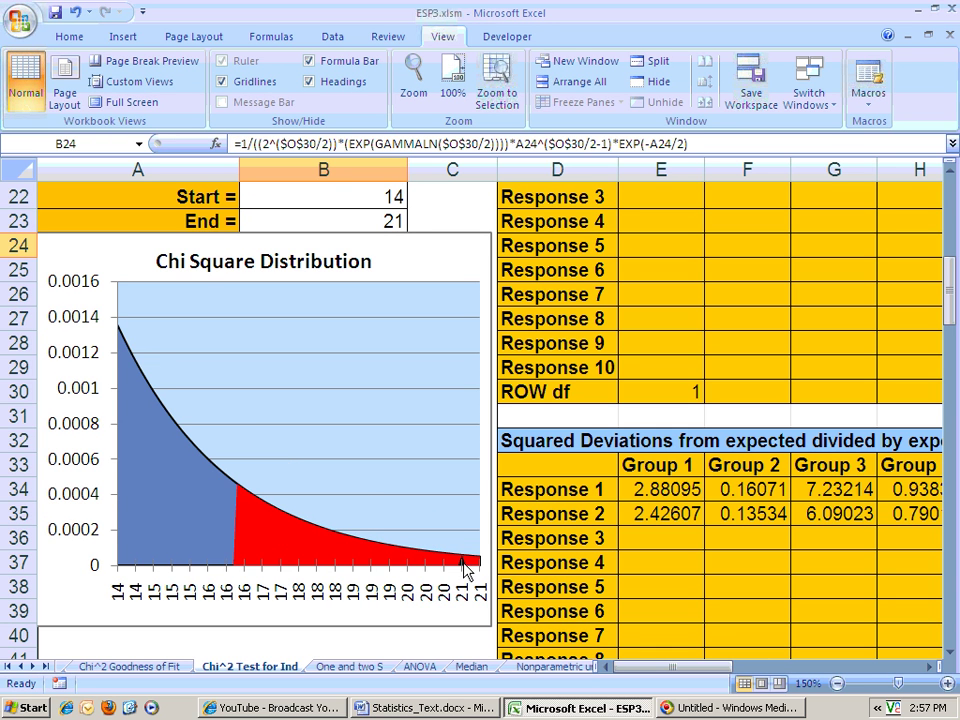
{"action": "scroll", "coordinate": [455, 562], "scroll_direction": "up", "scroll_amount": 7}
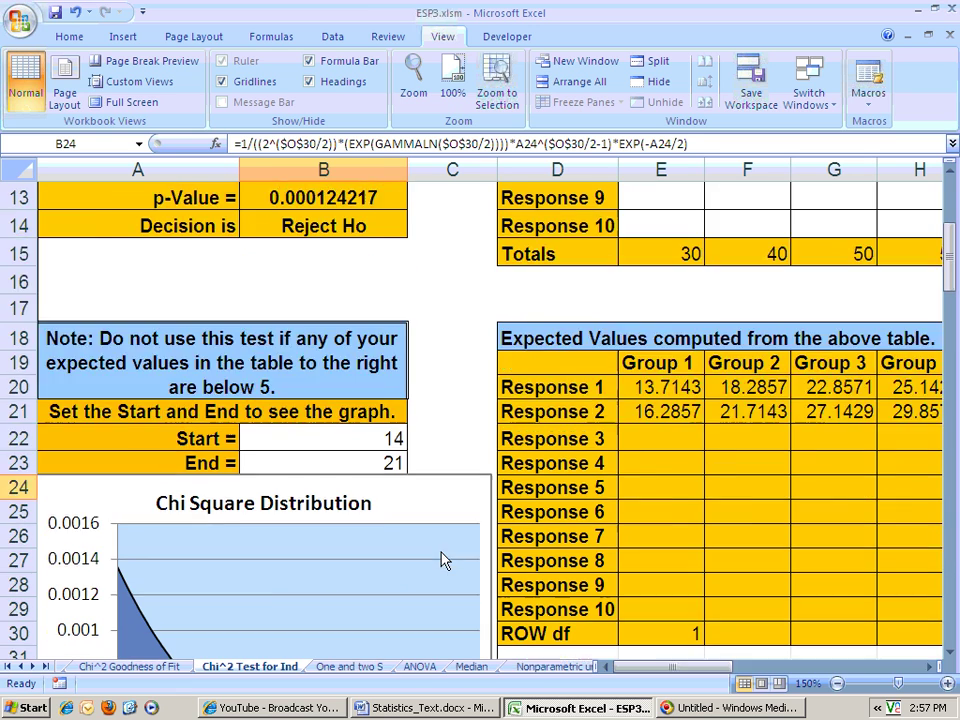
{"action": "scroll", "coordinate": [362, 475], "scroll_direction": "down", "scroll_amount": 5}
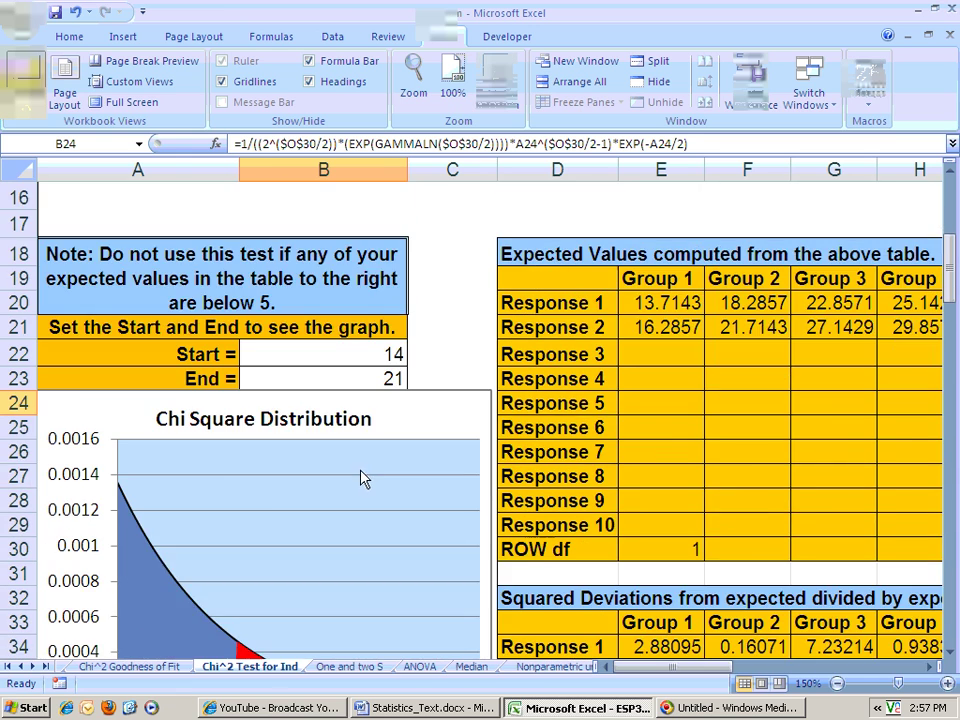
{"action": "scroll", "coordinate": [358, 486], "scroll_direction": "down", "scroll_amount": 2}
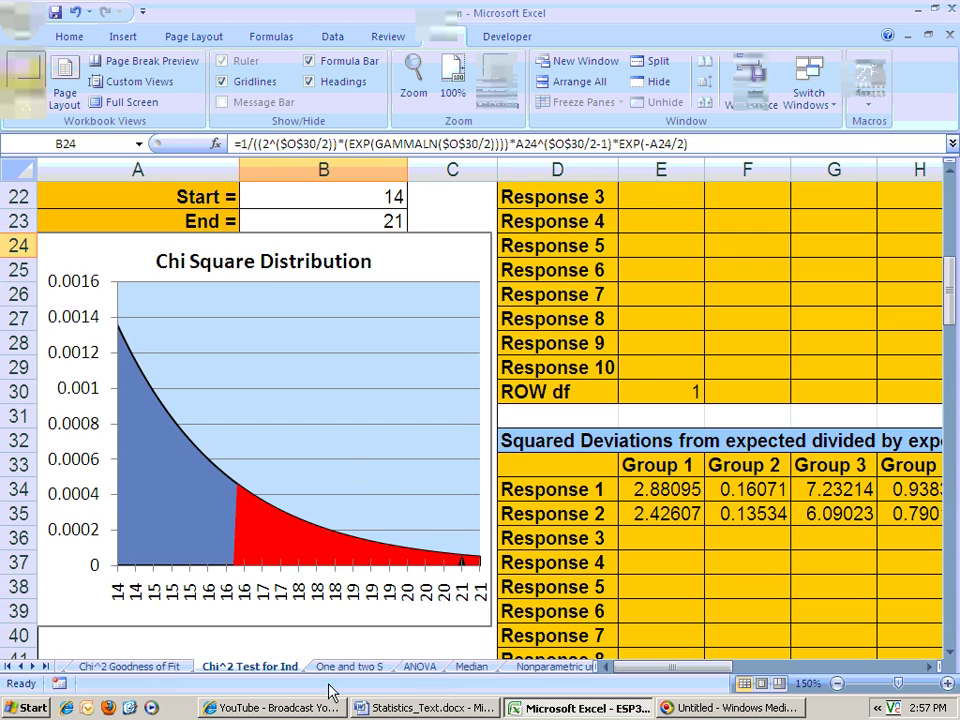
Open the Chi^2 Goodness of Fit sheet and examine its distribution graph and test inputs for comparison.
{"action": "left_click", "coordinate": [133, 667]}
{"action": "scroll", "coordinate": [318, 588], "scroll_direction": "down", "scroll_amount": 5}
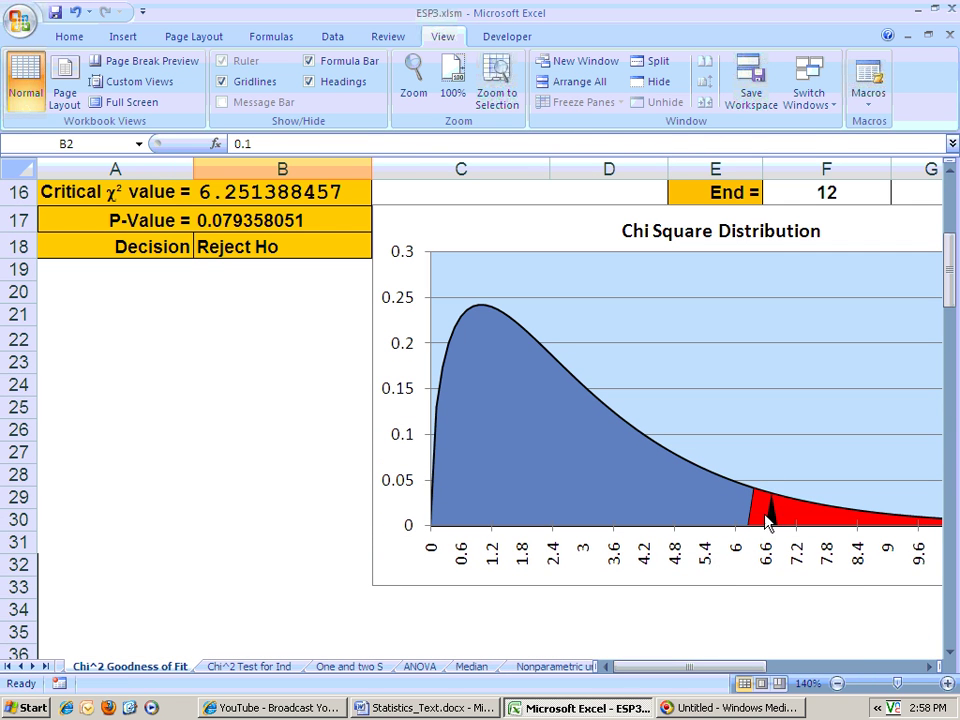
{"action": "scroll", "coordinate": [778, 516], "scroll_direction": "up", "scroll_amount": 5}
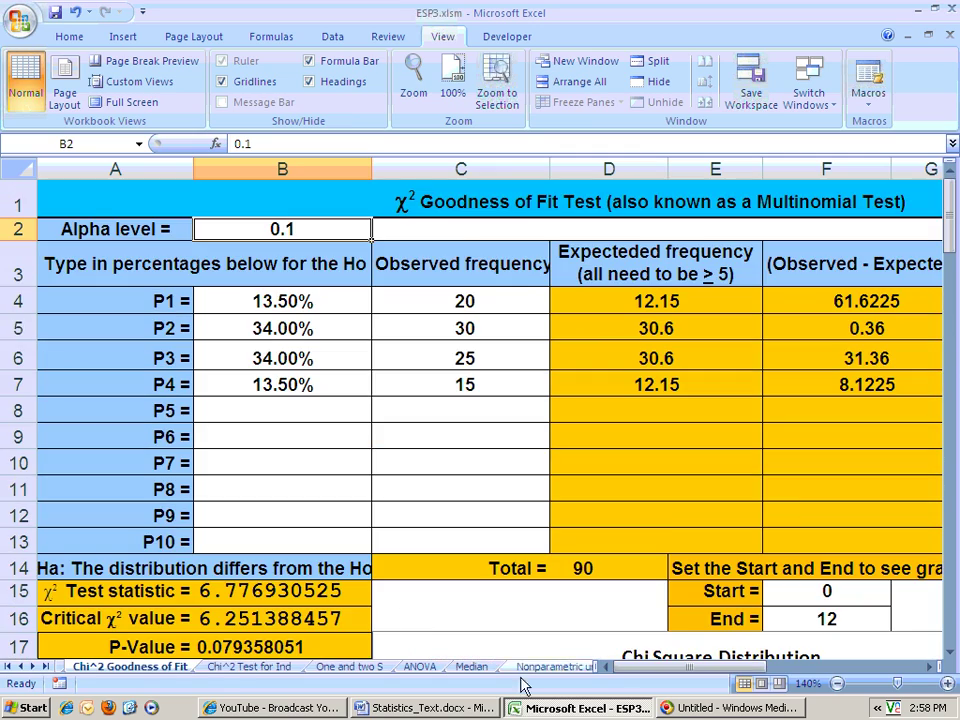
Switch to Statistics_Text.docx in Word and review the expected value explanation and Example 2's conclusion and summary.
{"action": "key", "text": "alt+Tab"}
{"action": "scroll", "coordinate": [428, 505], "scroll_direction": "down", "scroll_amount": 6}
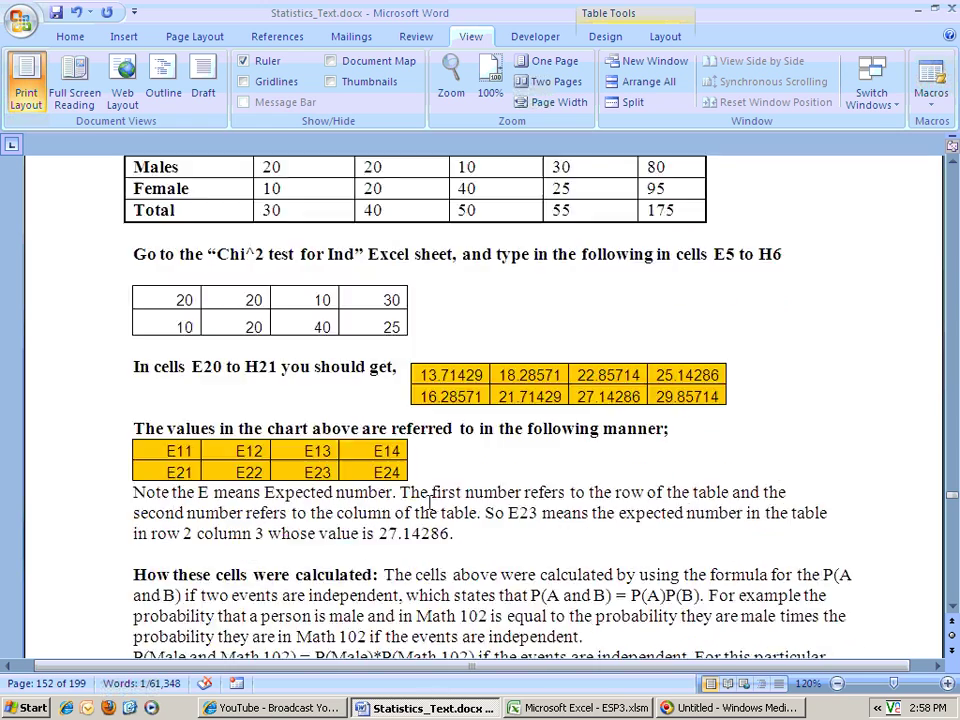
{"action": "scroll", "coordinate": [428, 505], "scroll_direction": "down", "scroll_amount": 5}
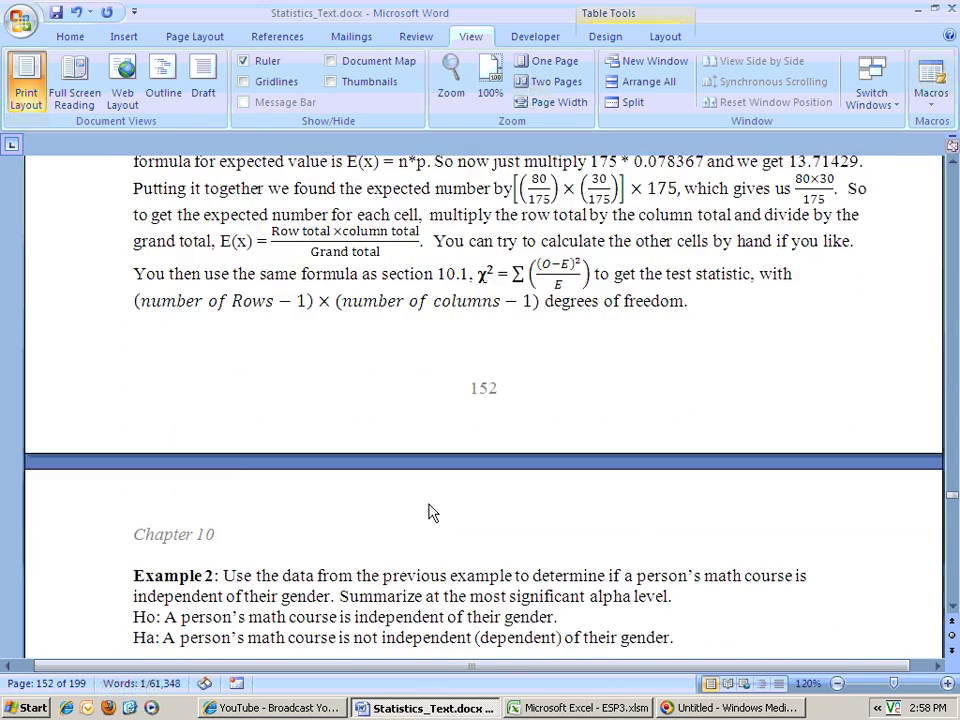
{"action": "scroll", "coordinate": [427, 503], "scroll_direction": "down", "scroll_amount": 2}
{"action": "scroll", "coordinate": [427, 503], "scroll_direction": "down", "scroll_amount": 4}
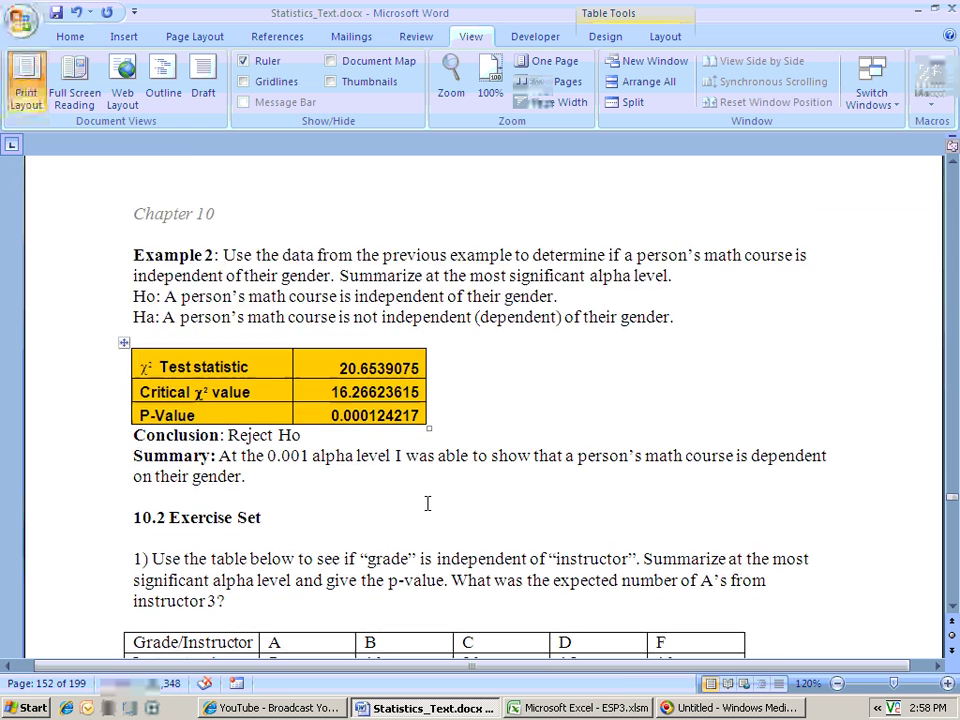